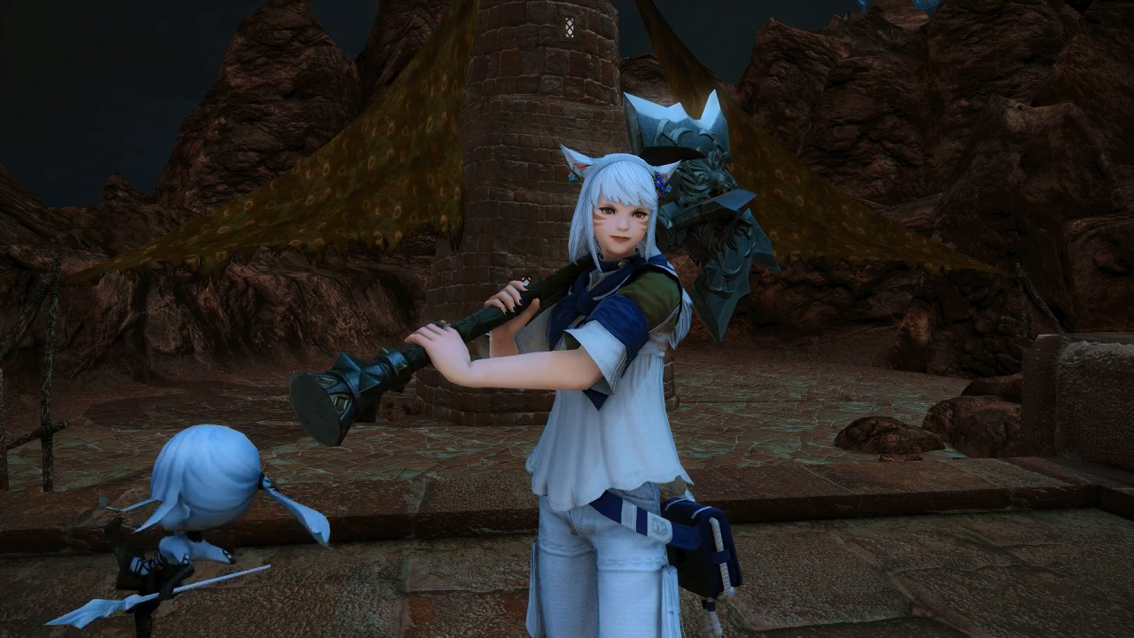
# - Look through the finished Bard, White Mage and Black Mage banner examples in Photos and close the viewer
pyautogui.hotkey('alt', 'Tab')
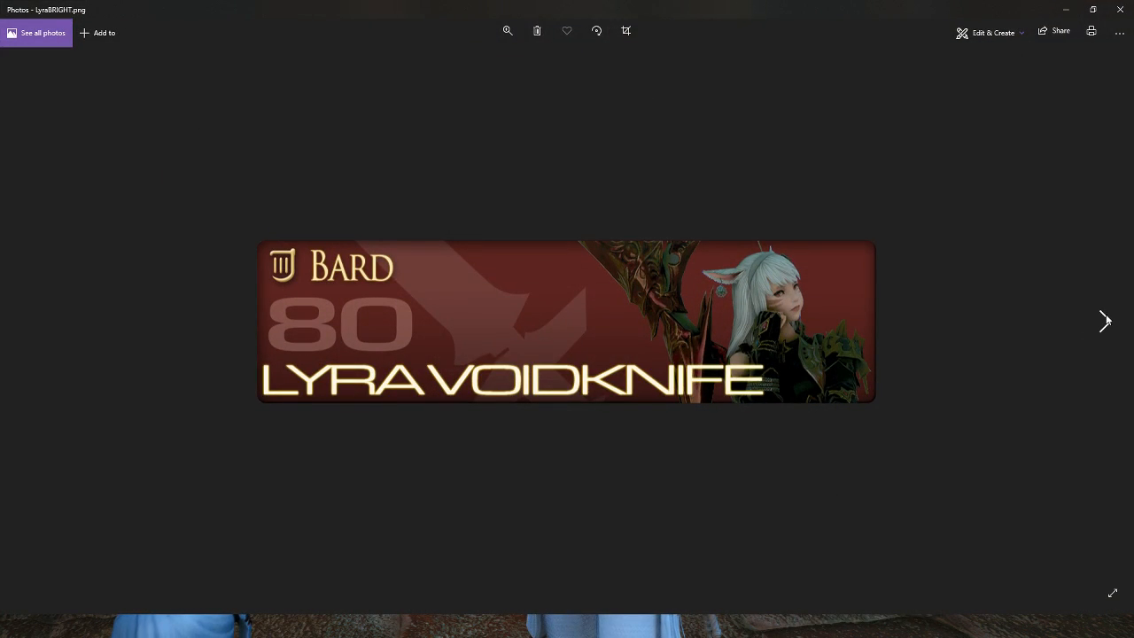
pyautogui.click(1104, 321)
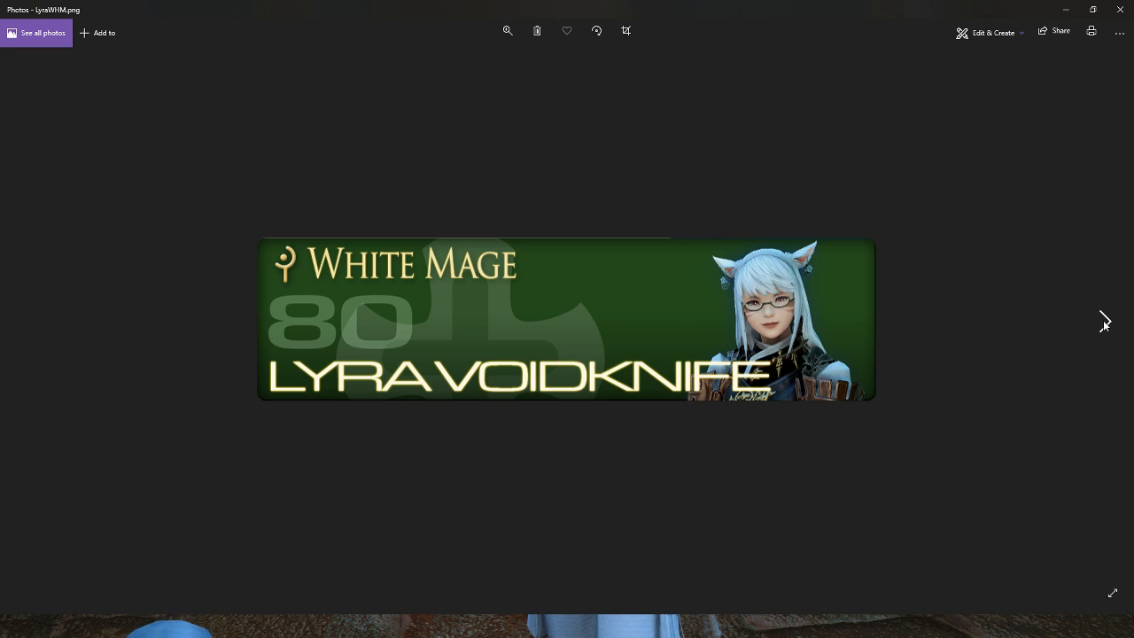
pyautogui.click(1104, 321)
pyautogui.click(1104, 322)
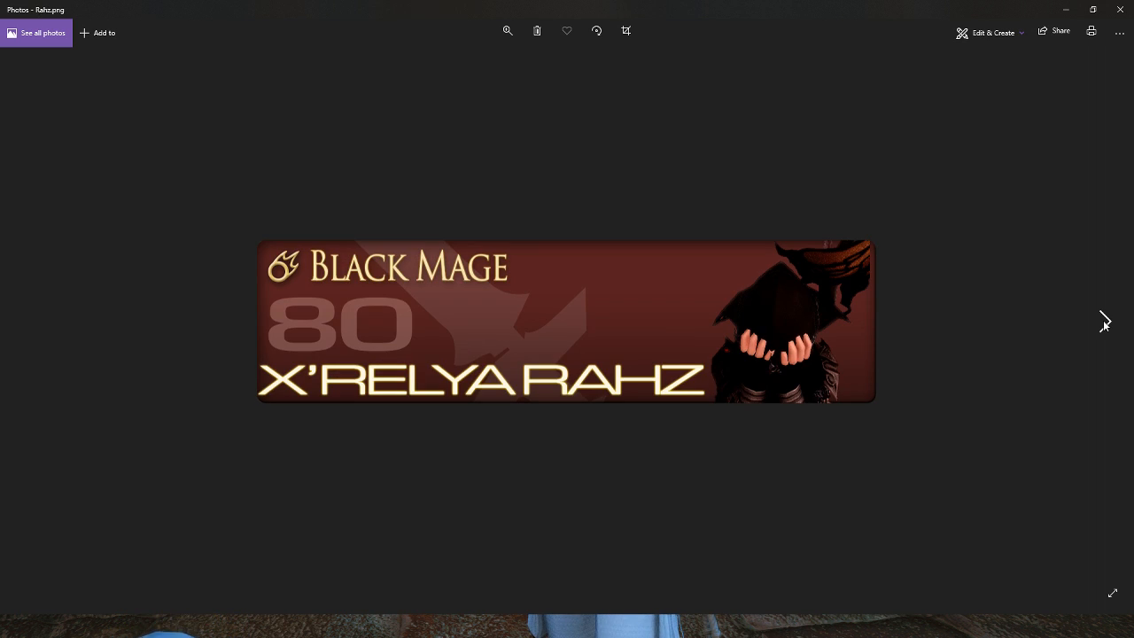
pyautogui.click(1103, 322)
pyautogui.click(1104, 322)
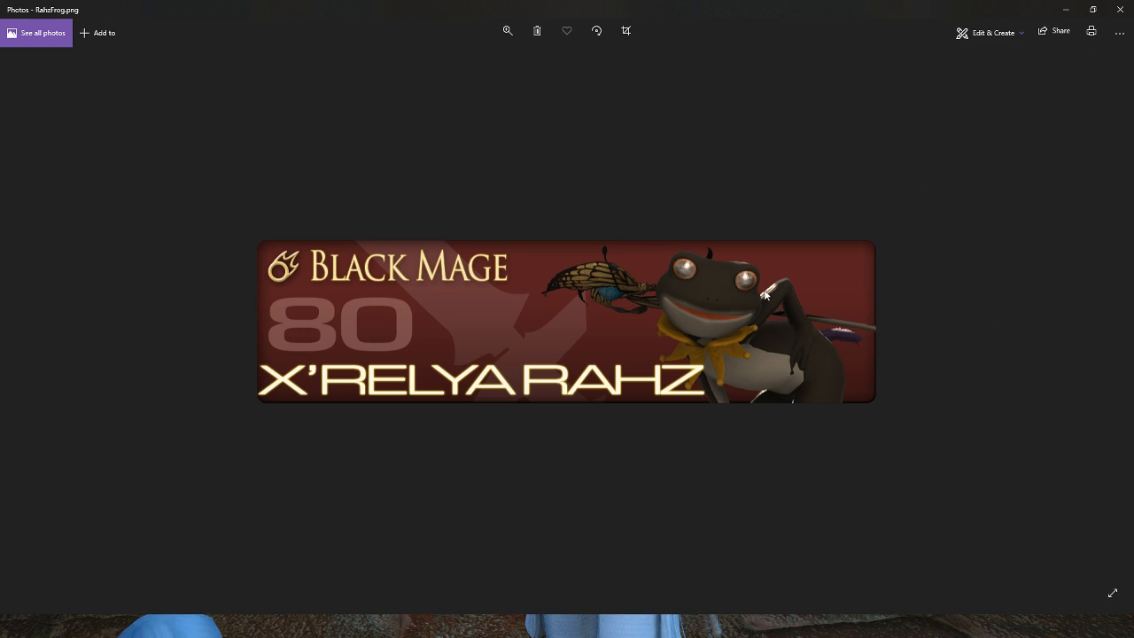
pyautogui.click(1120, 9)
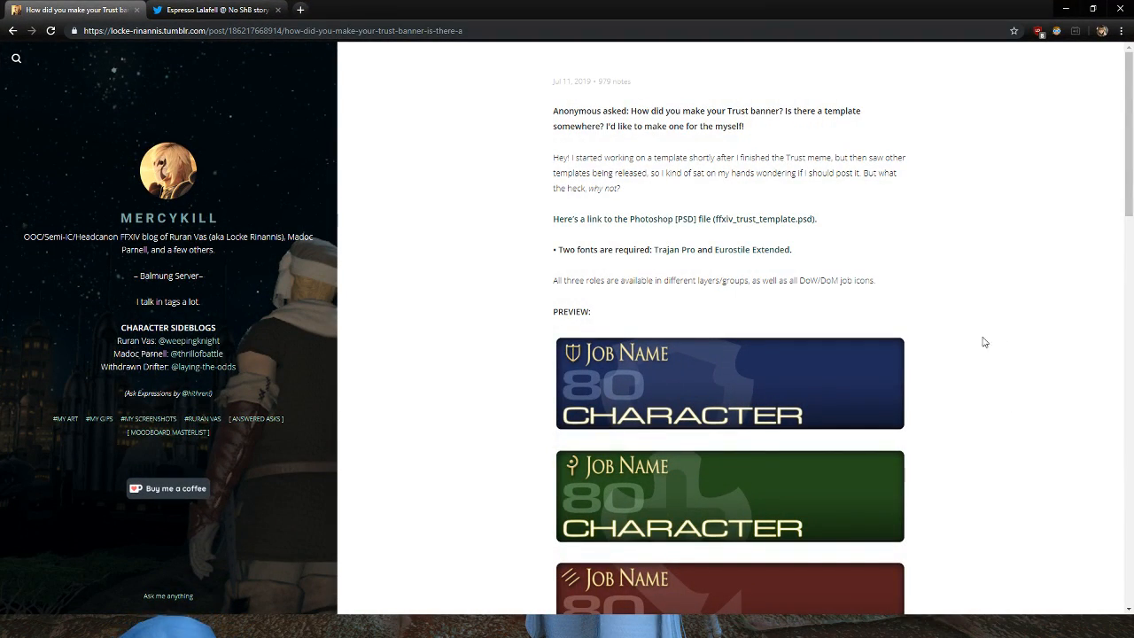
# - Read the Trust banner template post, examining the PSD link, required fonts and the three role previews
pyautogui.scroll(-2, 838, 354)
pyautogui.scroll(1, 868, 358)
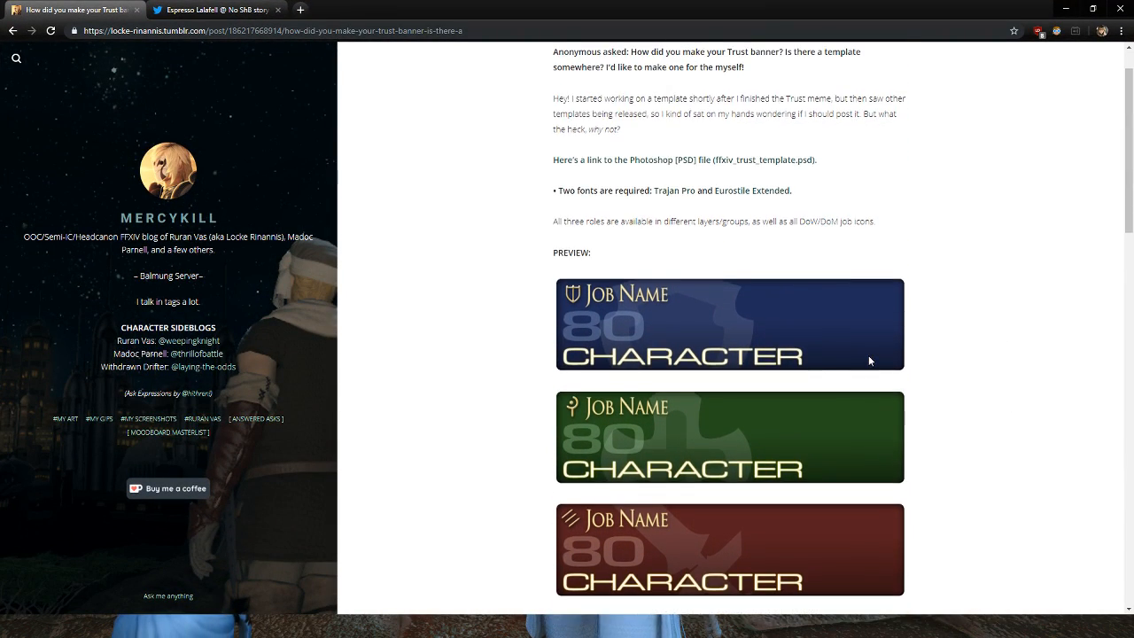
pyautogui.scroll(1, 868, 360)
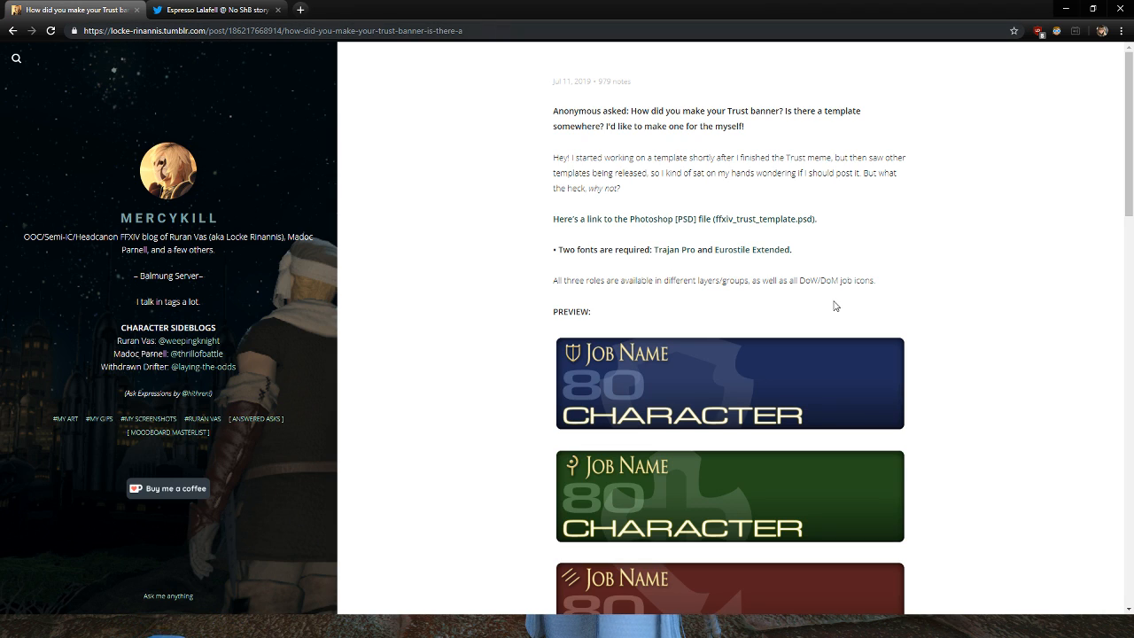
pyautogui.scroll(-2, 924, 299)
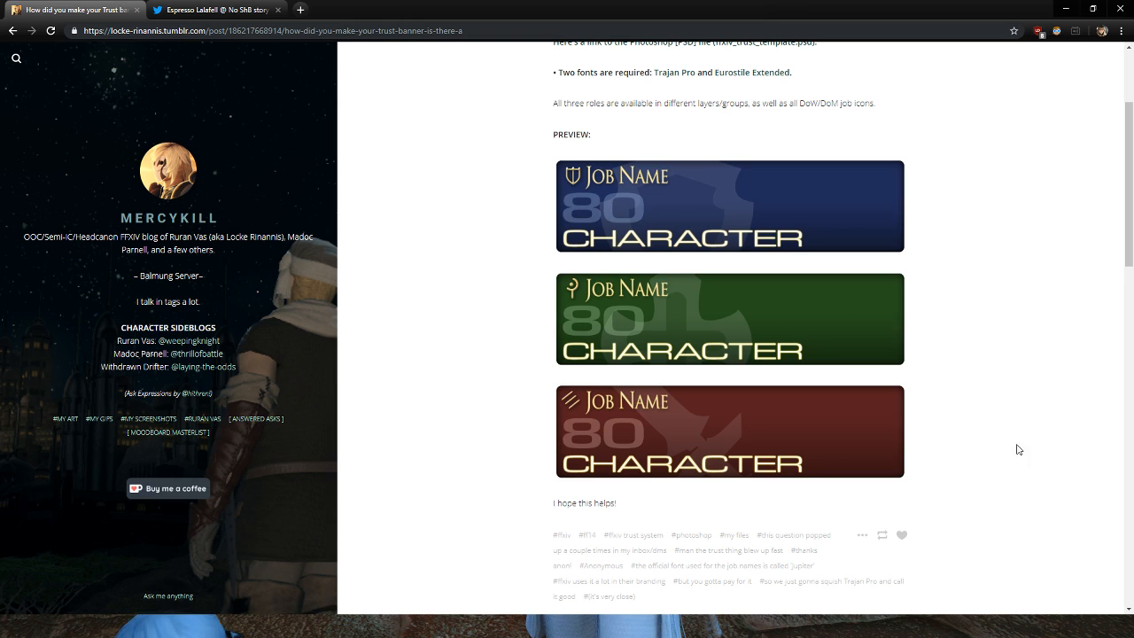
pyautogui.scroll(2, 1060, 501)
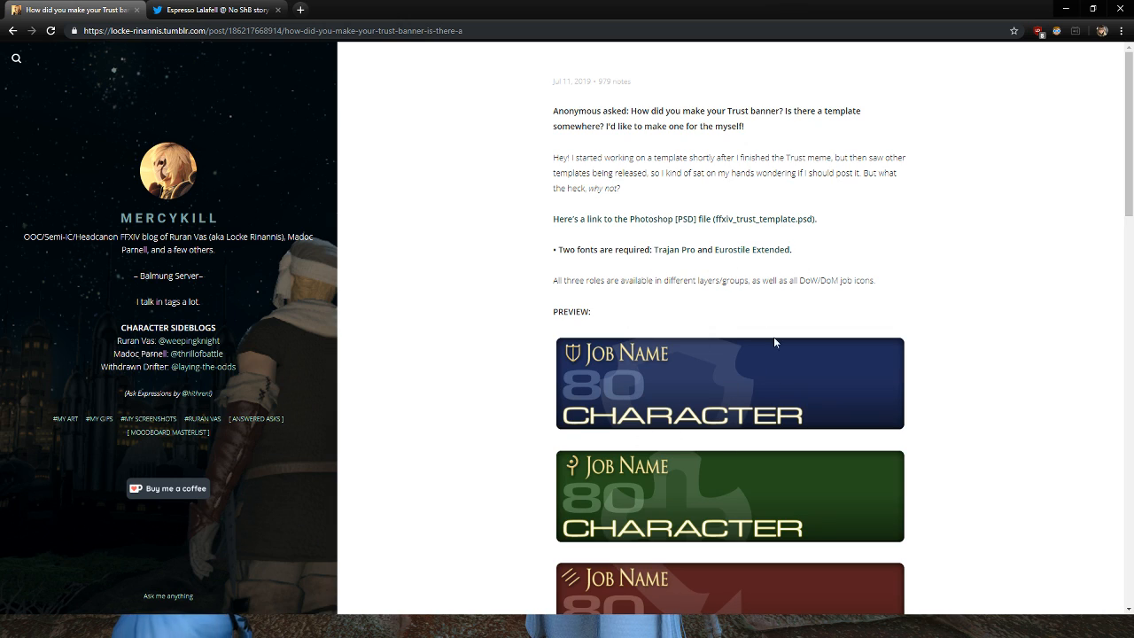
# - Open the Trajan Pro font page linked in the template post and examine its download section
pyautogui.click(672, 250)
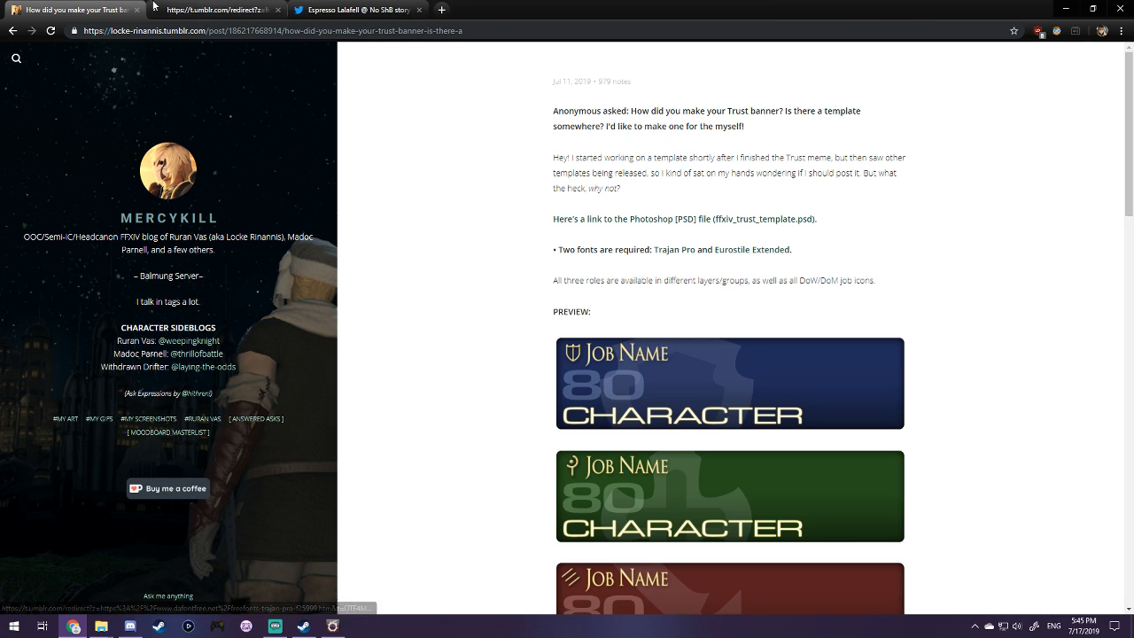
pyautogui.scroll(-3, 420, 428)
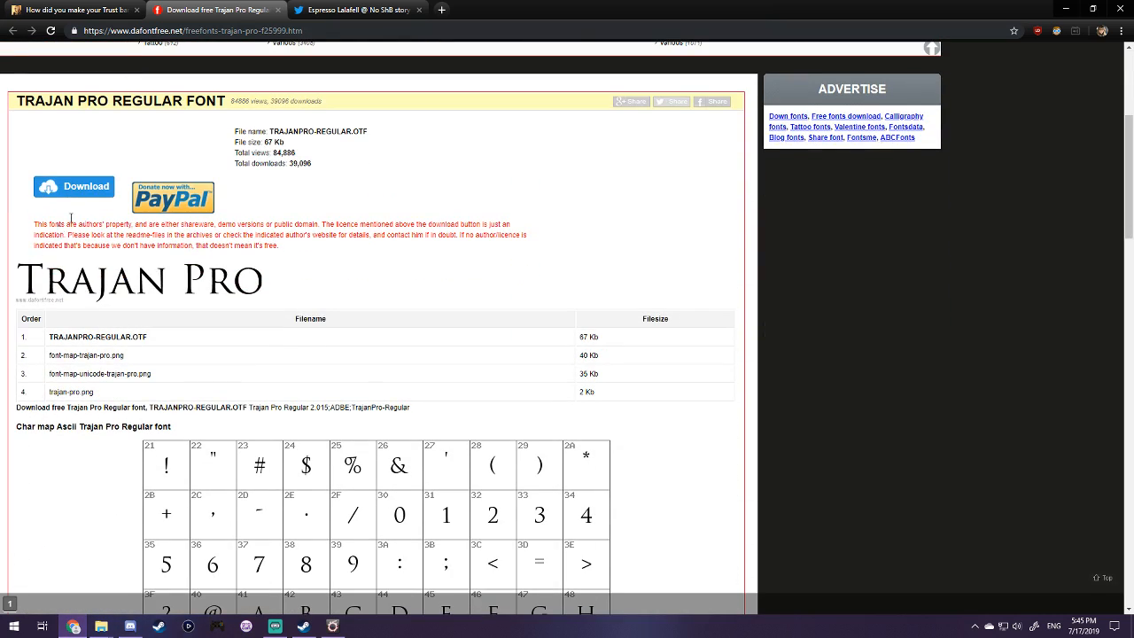
pyautogui.hotkey('ctrl', 'shift', 'Tab')
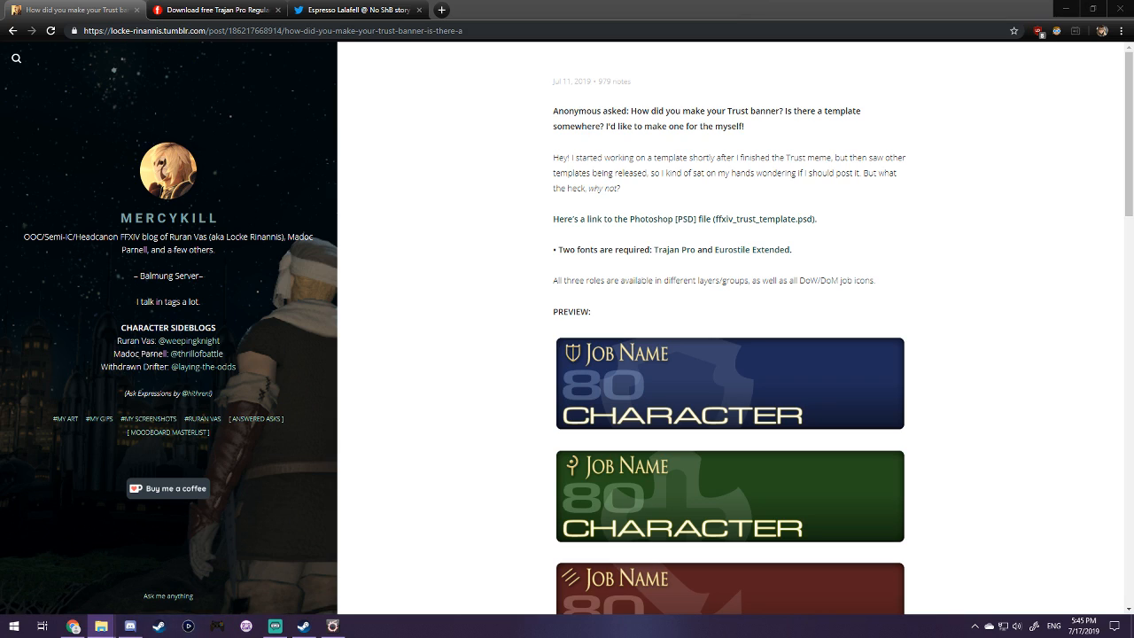
pyautogui.click(213, 9)
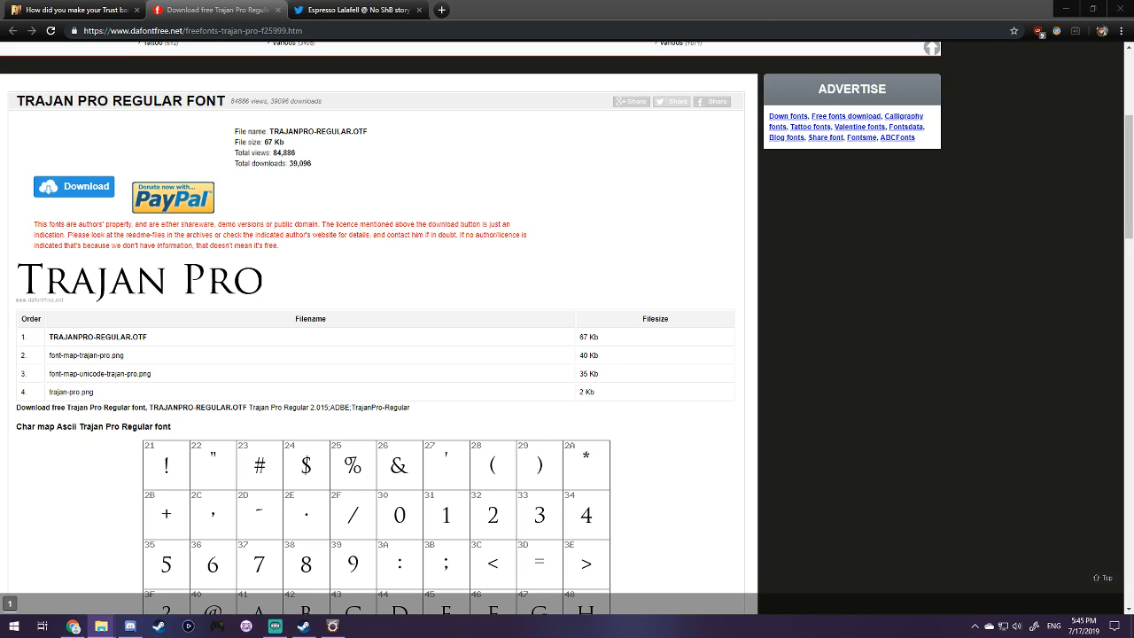
# - Check the install option for TrajanPro-Regular.otf in the trajan-pro folder, close the folder and return to the template post
pyautogui.moveTo(1133, 168); pyautogui.dragTo(619, 118)
pyautogui.click(699, 288)
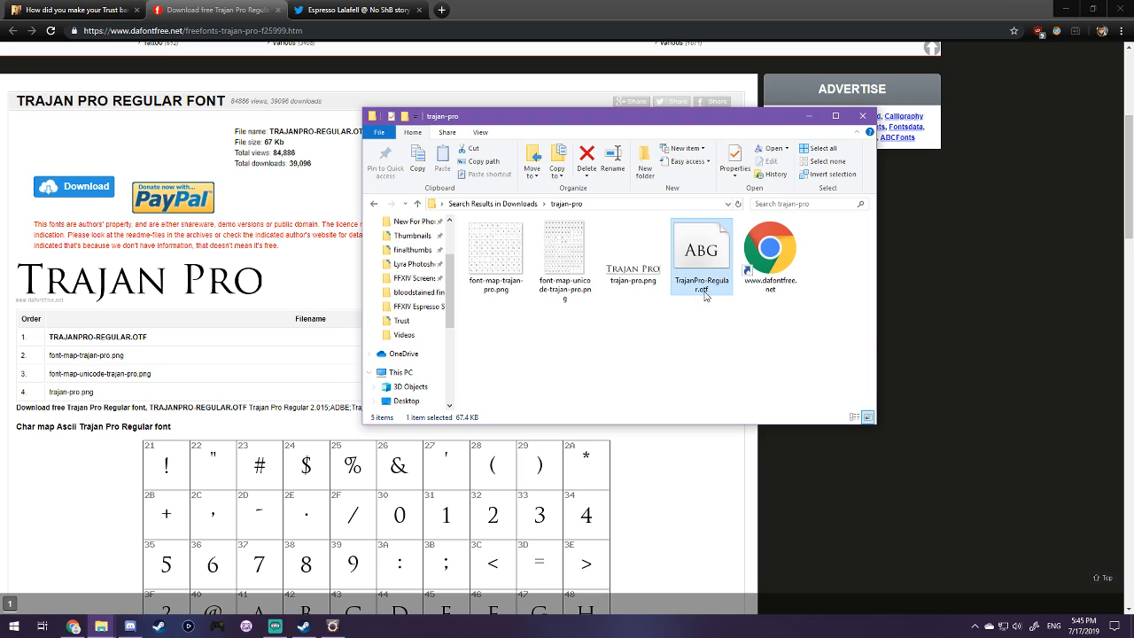
pyautogui.rightClick(697, 244)
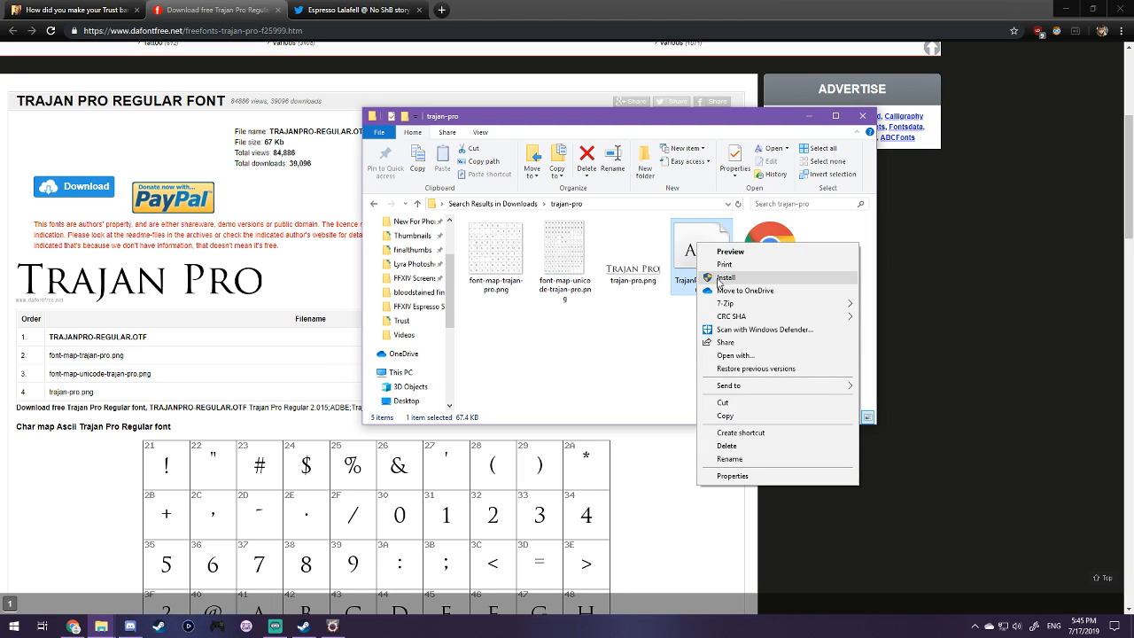
pyautogui.click(641, 369)
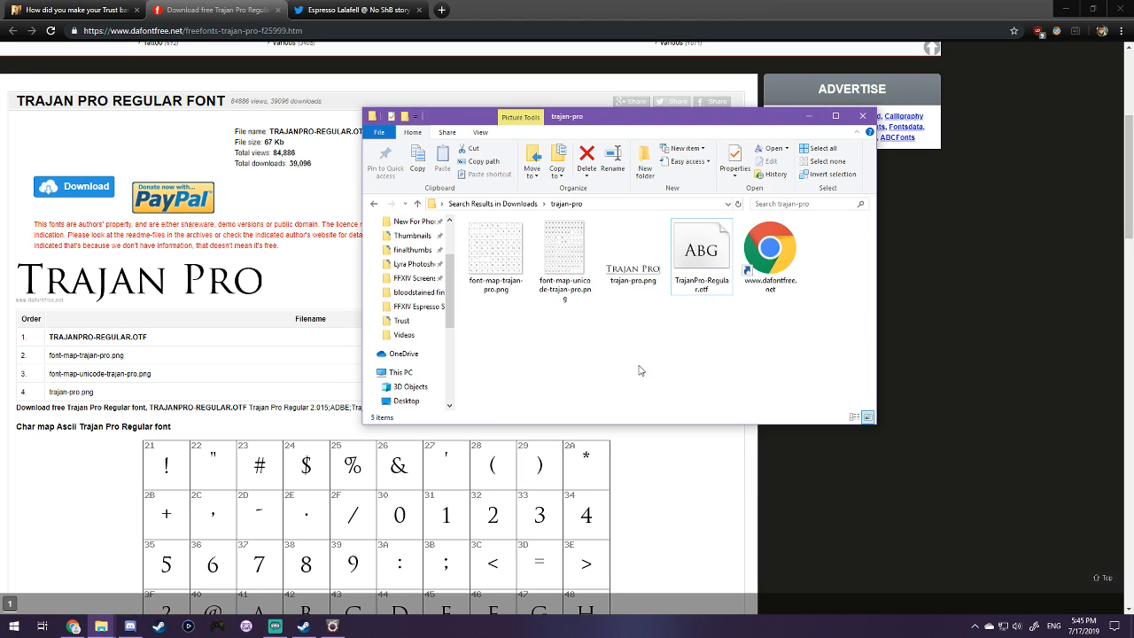
pyautogui.rightClick(684, 257)
pyautogui.click(608, 323)
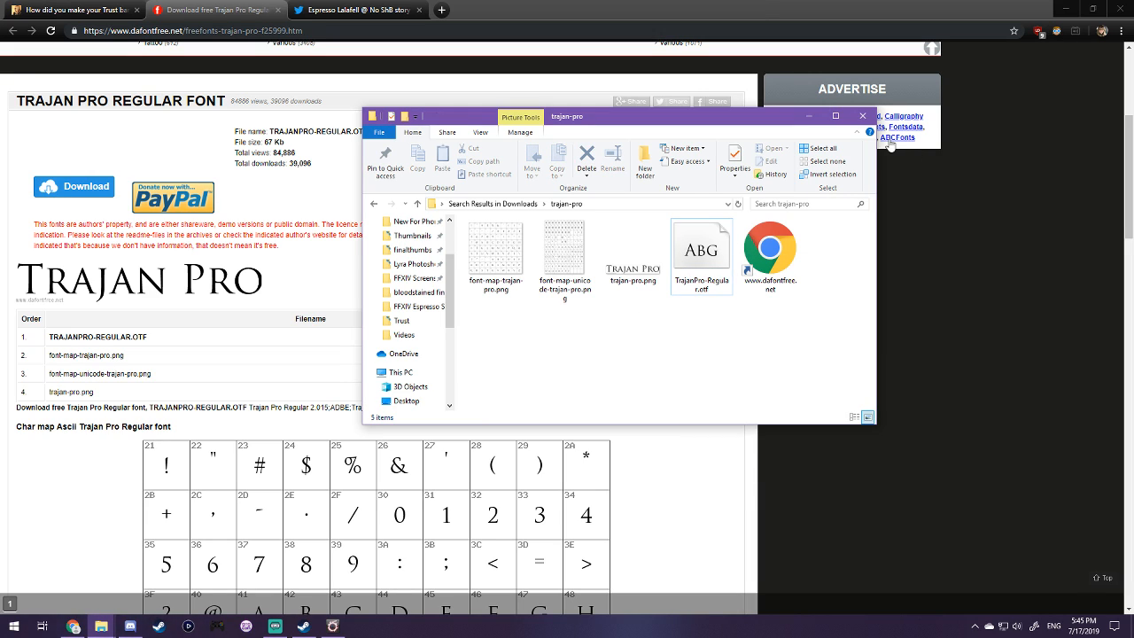
pyautogui.click(864, 116)
pyautogui.click(76, 10)
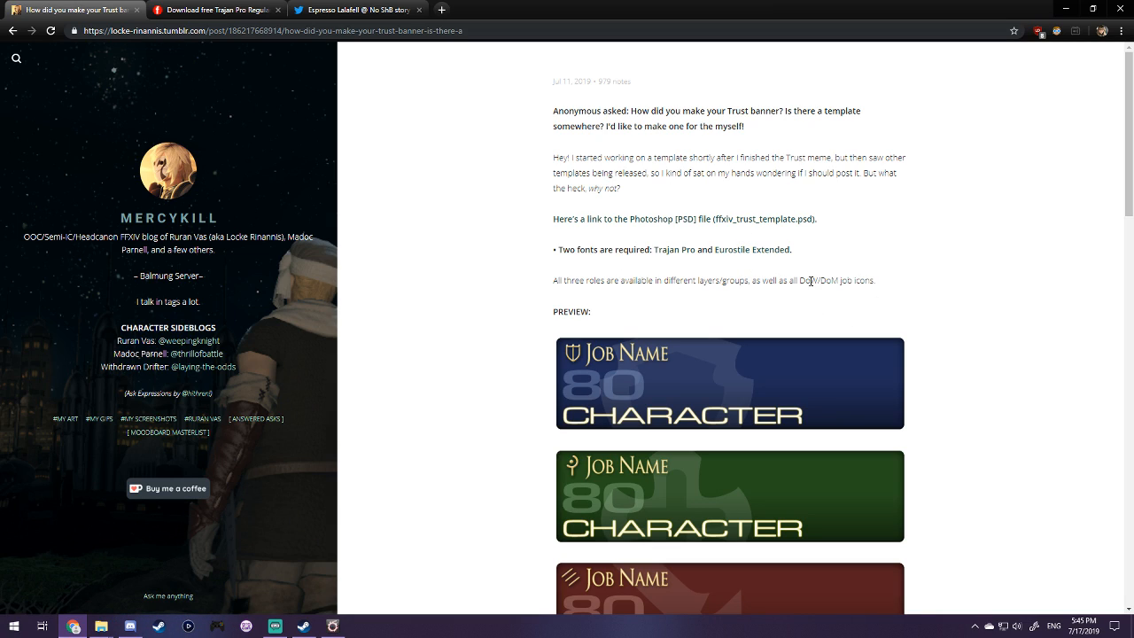
# - Read the Espresso Glow V11 Reshade installer thread on Twitter and minimize the browser to return to the game
pyautogui.click(397, 7)
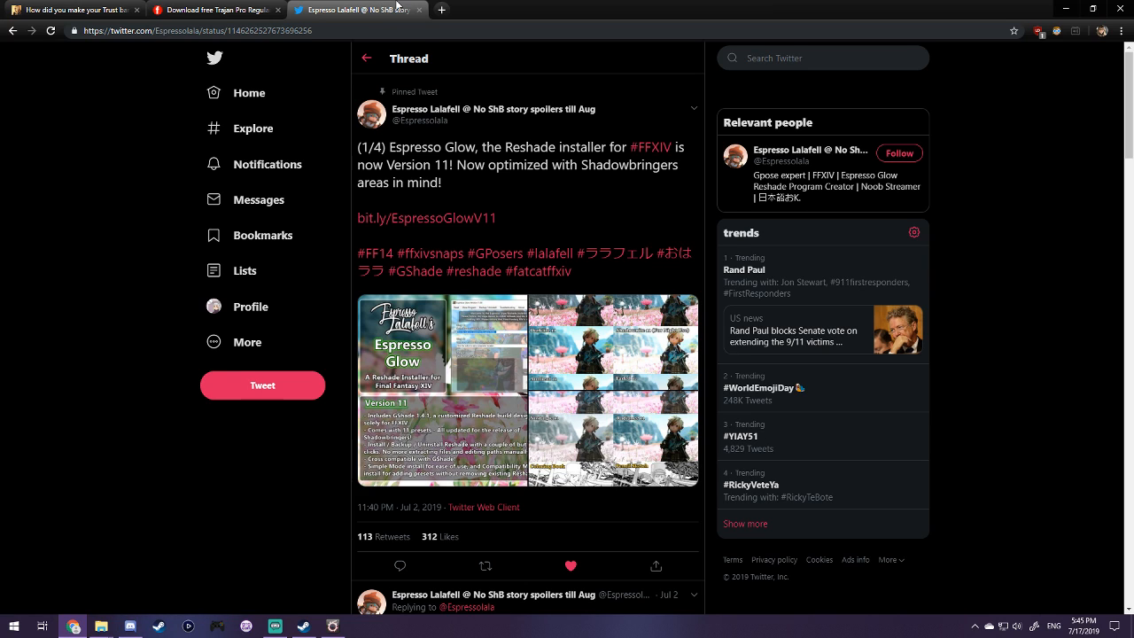
pyautogui.moveTo(372, 5); pyautogui.dragTo(257, 7)
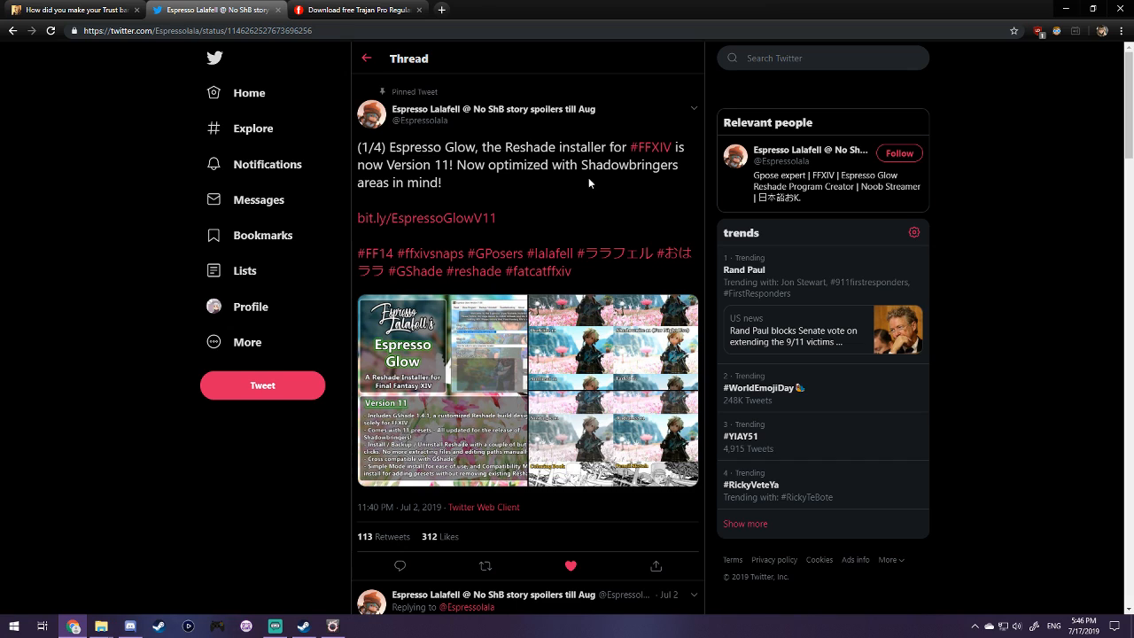
pyautogui.scroll(-1, 617, 218)
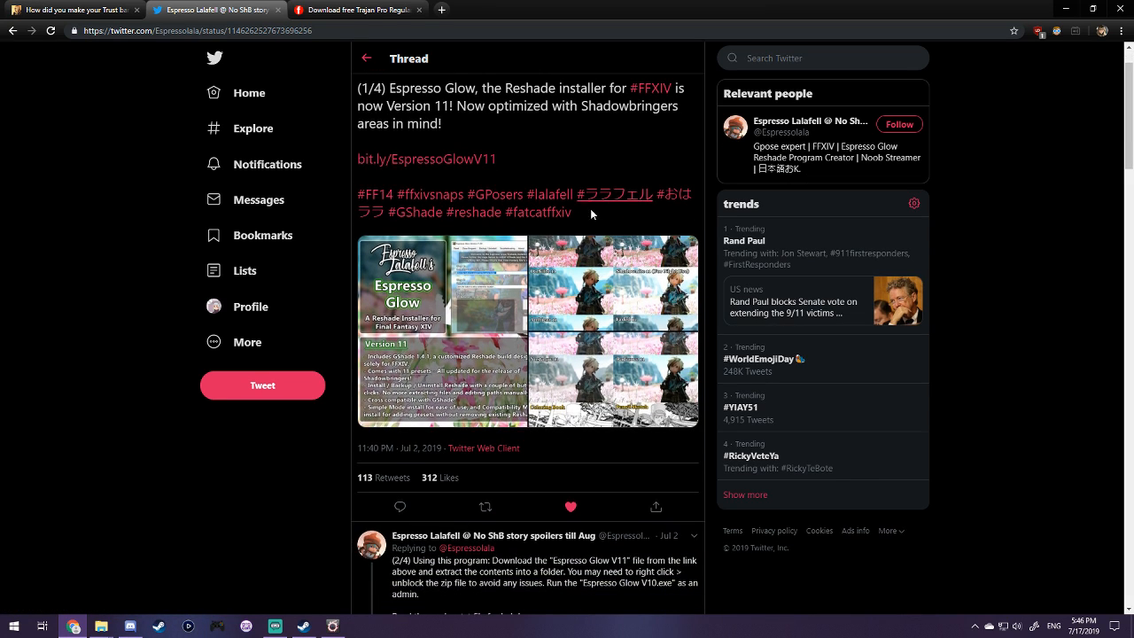
pyautogui.scroll(1, 585, 211)
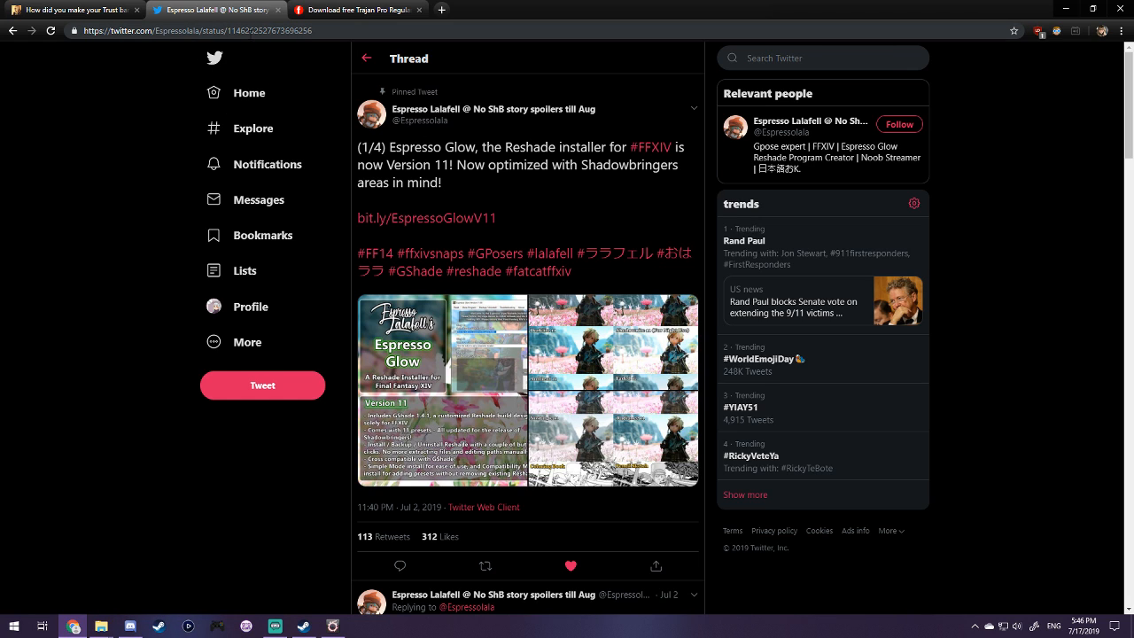
pyautogui.scroll(-3, 655, 234)
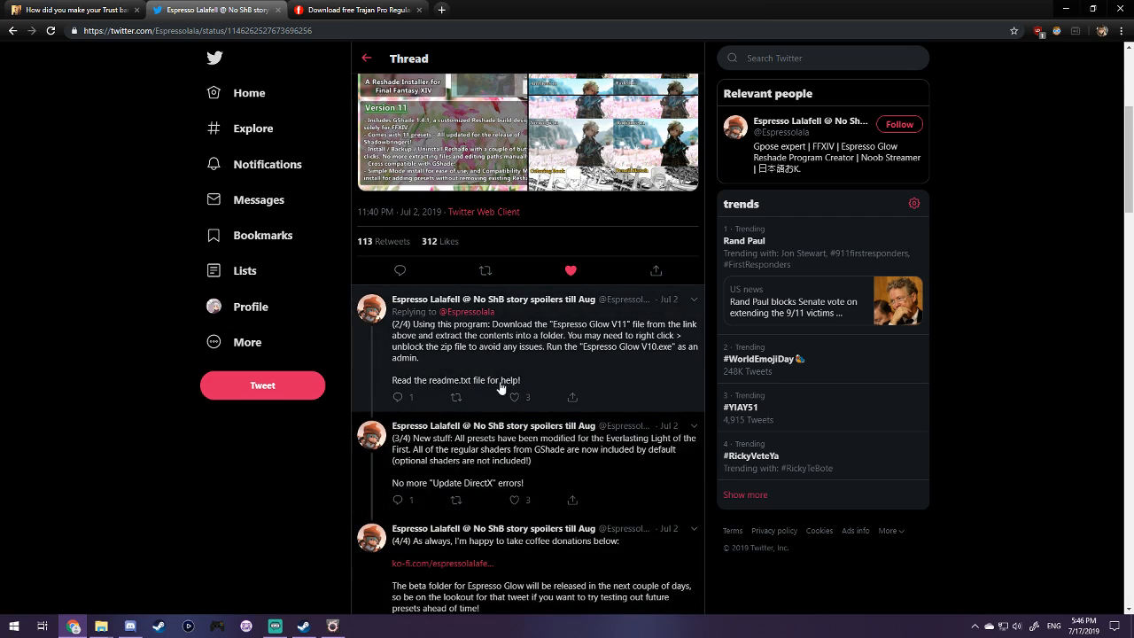
pyautogui.scroll(3, 501, 385)
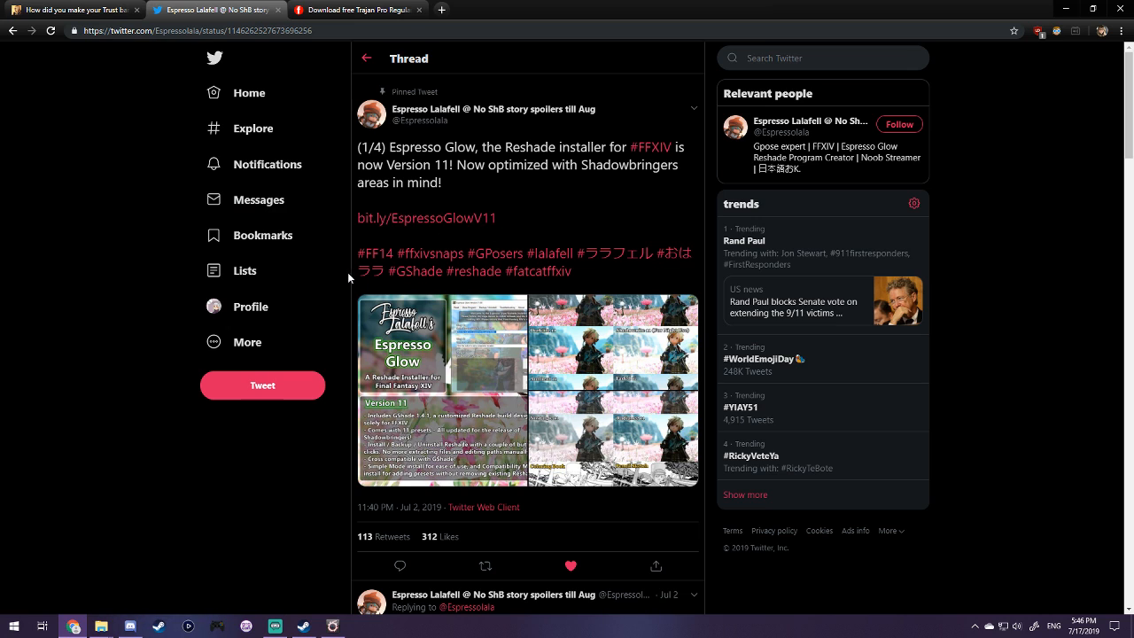
pyautogui.click(1069, 13)
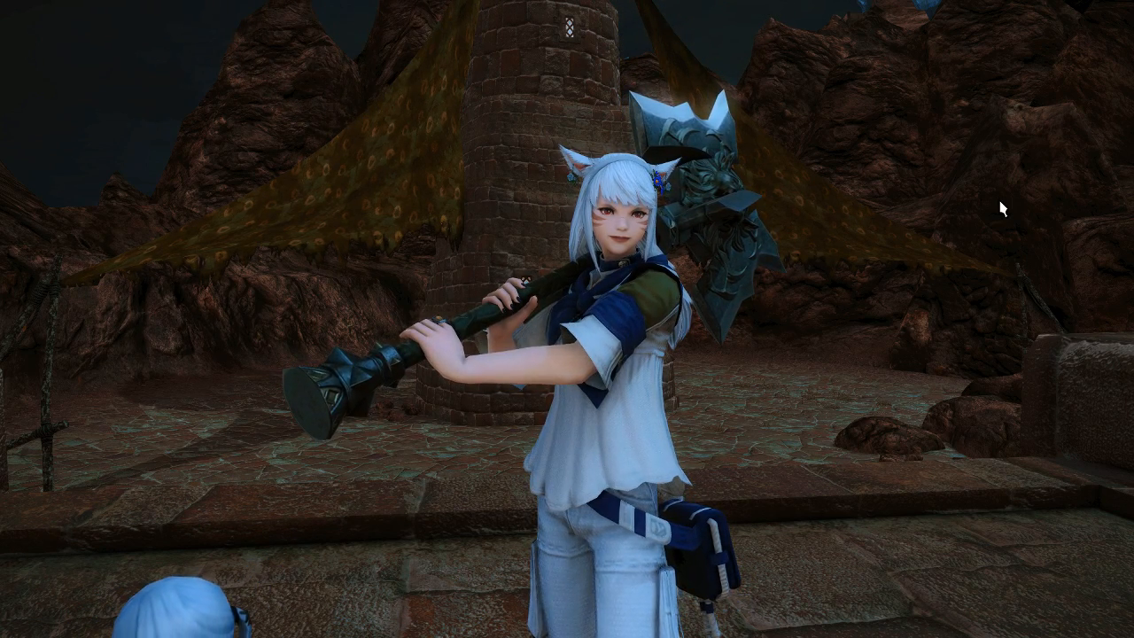
pyautogui.moveTo(992, 206)
pyautogui.mouseDown()
pyautogui.moveTo(961, 211)
pyautogui.moveTo(992, 206)
pyautogui.mouseUp()
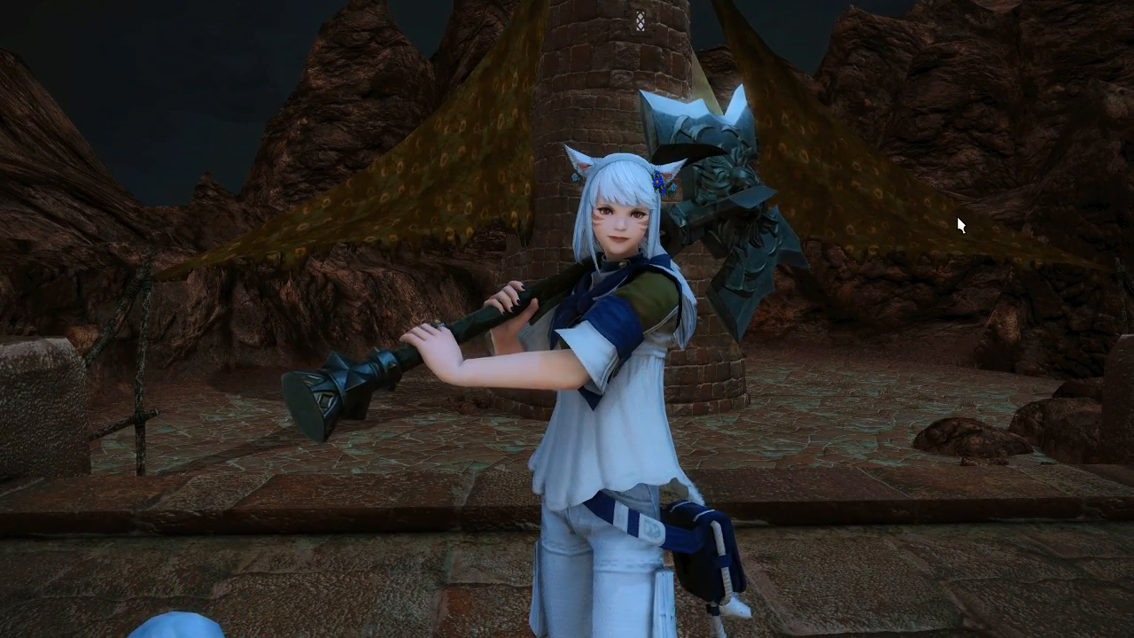
pyautogui.moveTo(956, 213)
pyautogui.mouseDown()
pyautogui.moveTo(988, 211)
pyautogui.moveTo(956, 213)
pyautogui.mouseUp()
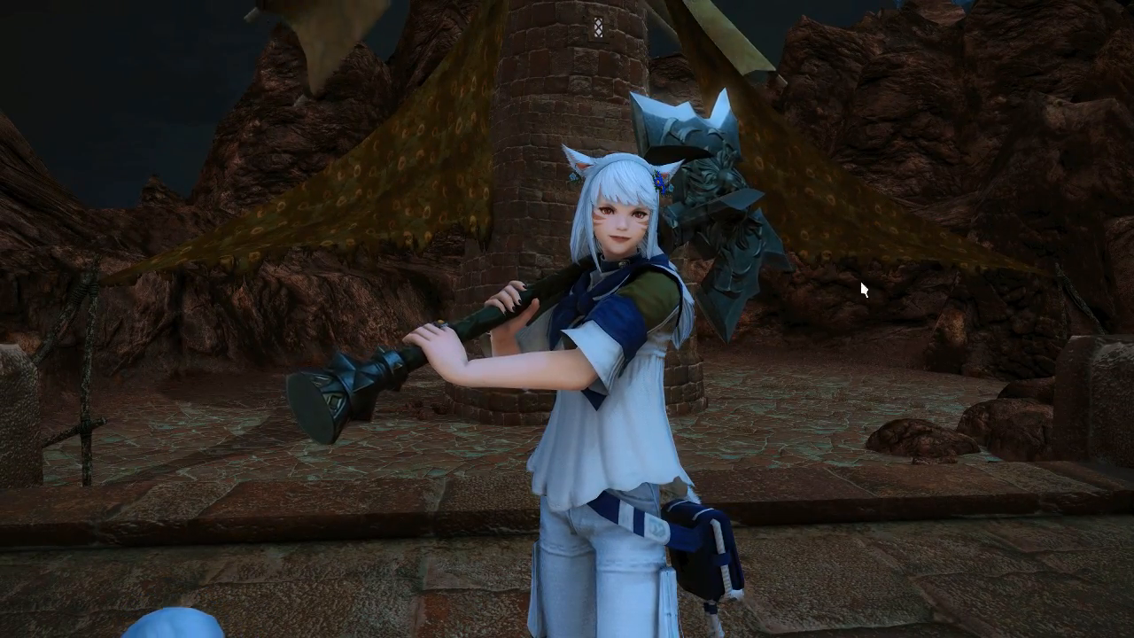
pyautogui.moveTo(939, 229)
pyautogui.mouseDown()
pyautogui.moveTo(903, 228)
pyautogui.moveTo(942, 228)
pyautogui.mouseUp()
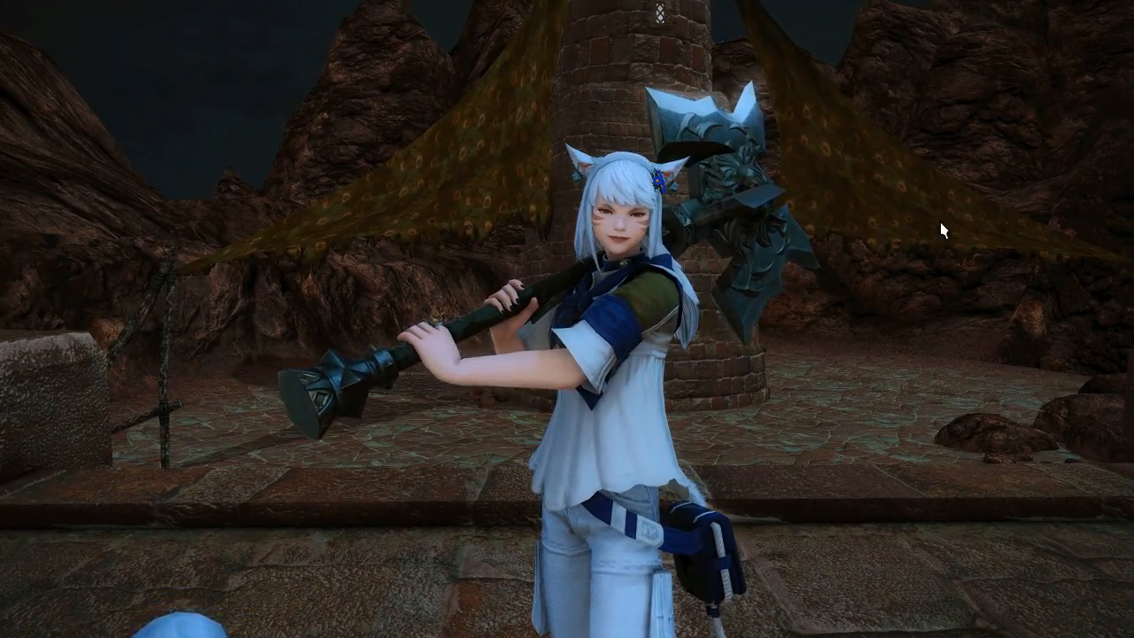
pyautogui.moveTo(847, 275)
pyautogui.mouseDown()
pyautogui.moveTo(846, 264)
pyautogui.moveTo(861, 273)
pyautogui.mouseUp()
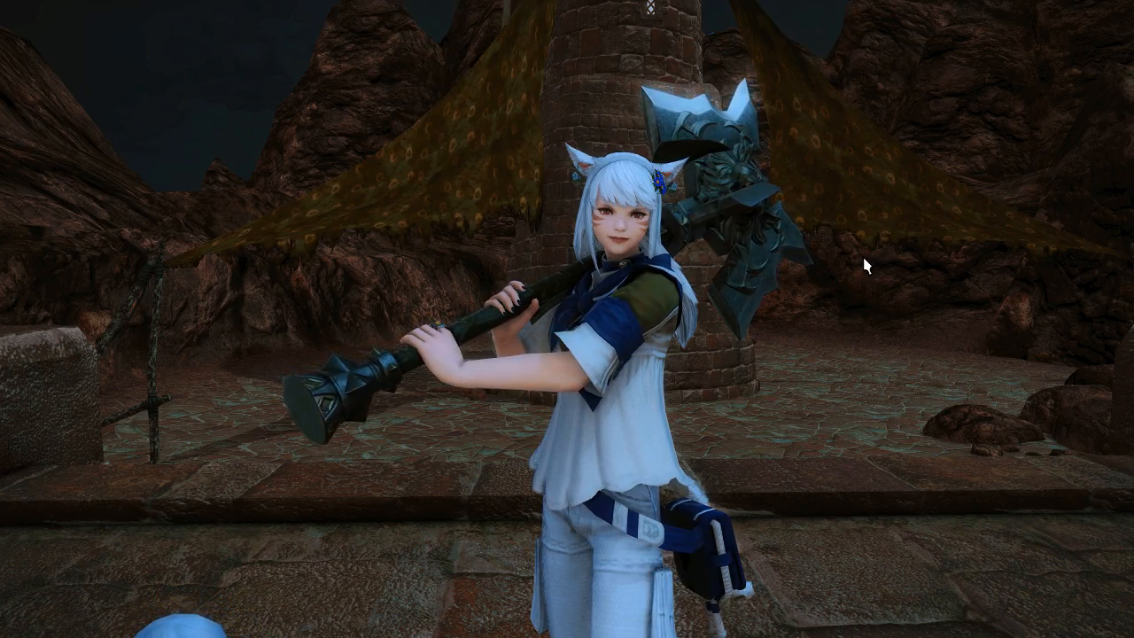
pyautogui.moveTo(869, 258)
pyautogui.mouseDown()
pyautogui.moveTo(893, 249)
pyautogui.moveTo(871, 252)
pyautogui.mouseUp()
# - Toggle the game's interface on and off, leaving it hidden for a clean view of the character
pyautogui.press('Scroll_Lock')
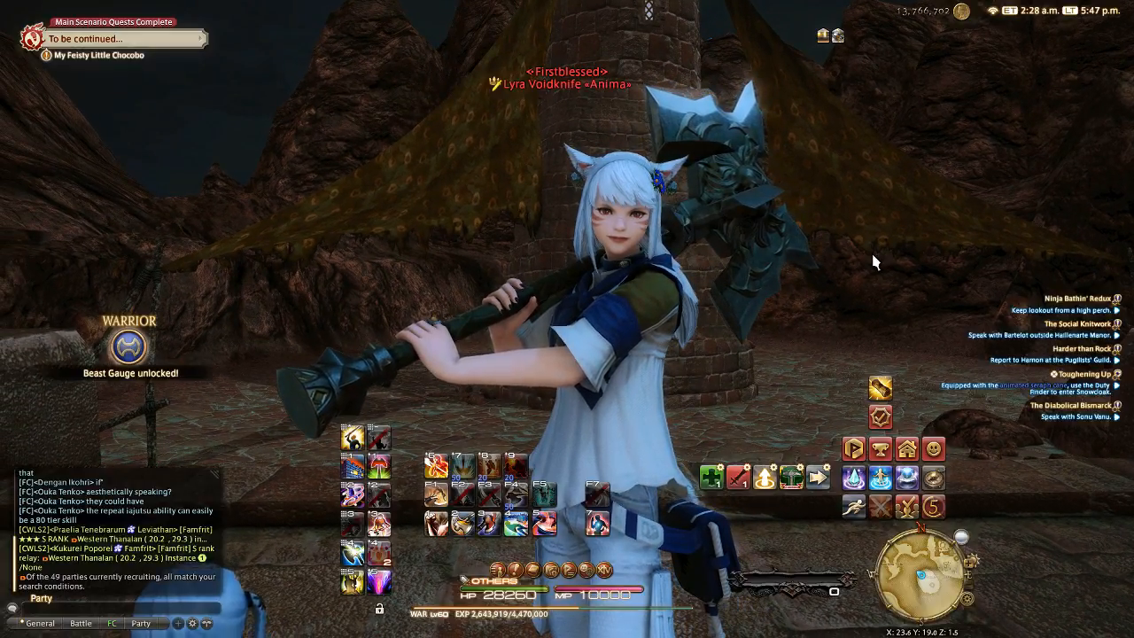
pyautogui.press('Scroll_Lock')
pyautogui.press('Scroll_Lock')
pyautogui.press('Scroll_Lock')
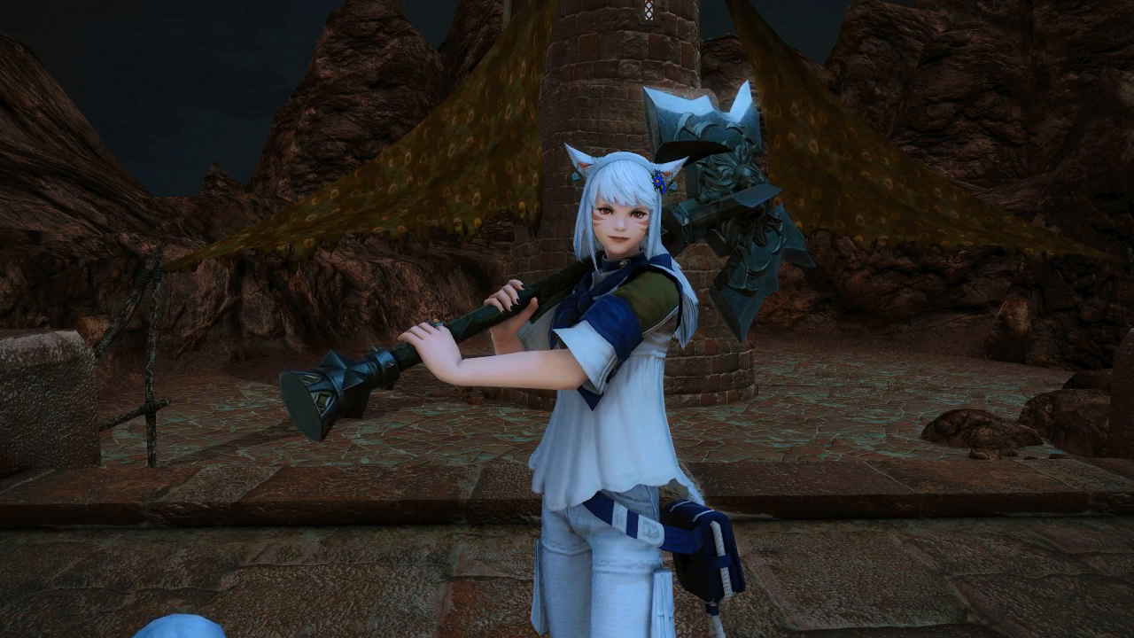
# - Open the shader overlay in the game and look through the available EG11 presets without changing the current one
pyautogui.press('Home')
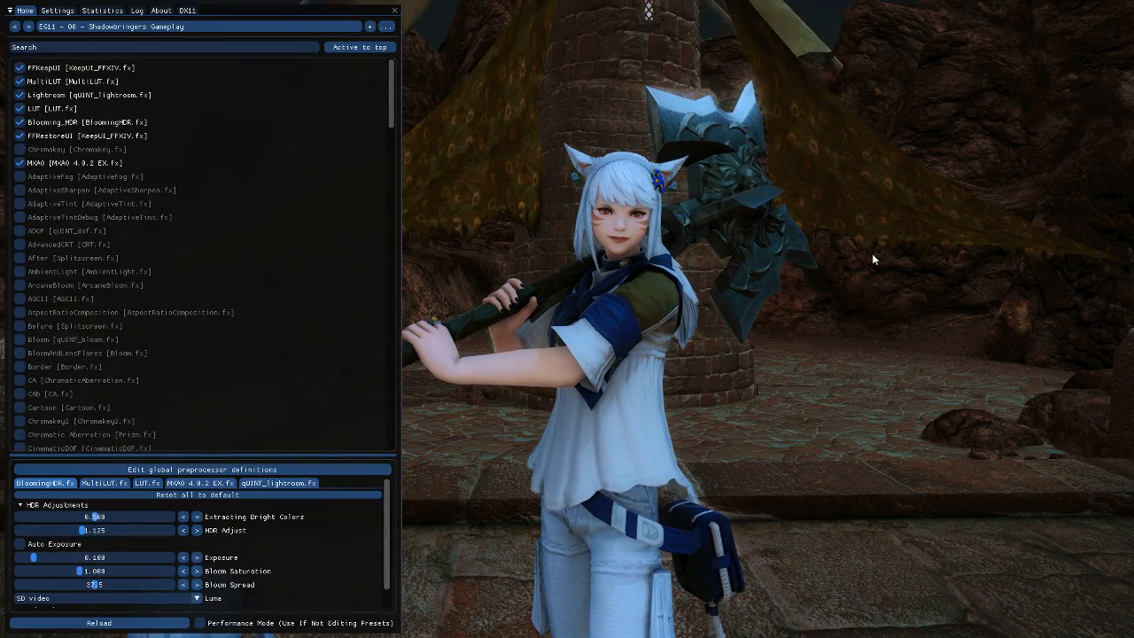
pyautogui.scroll(-5, 864, 257)
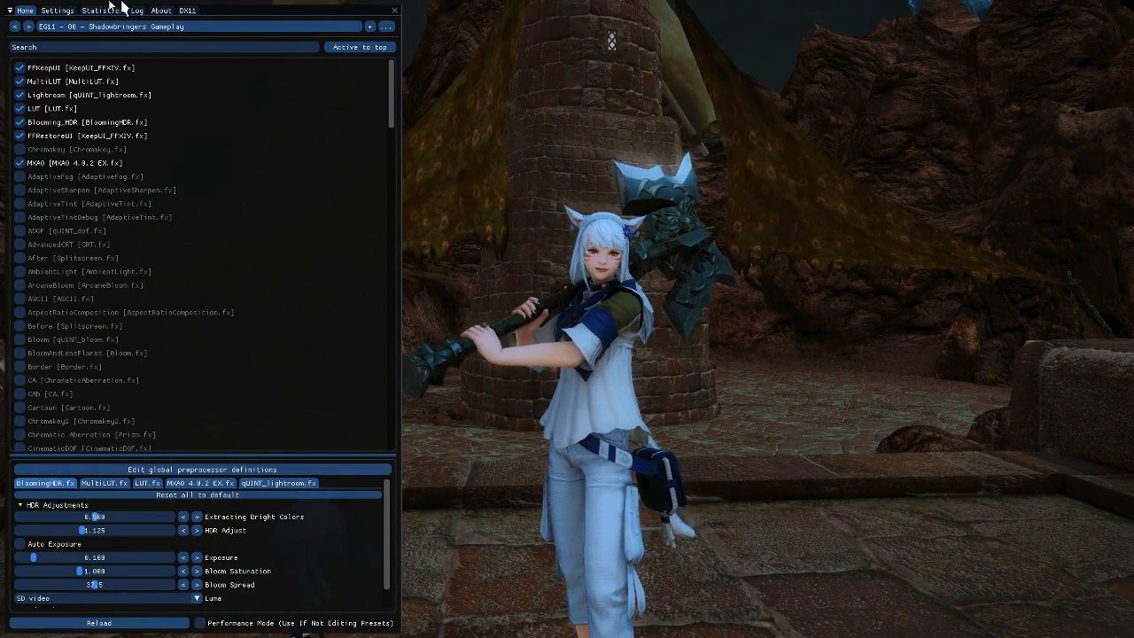
pyautogui.click(142, 32)
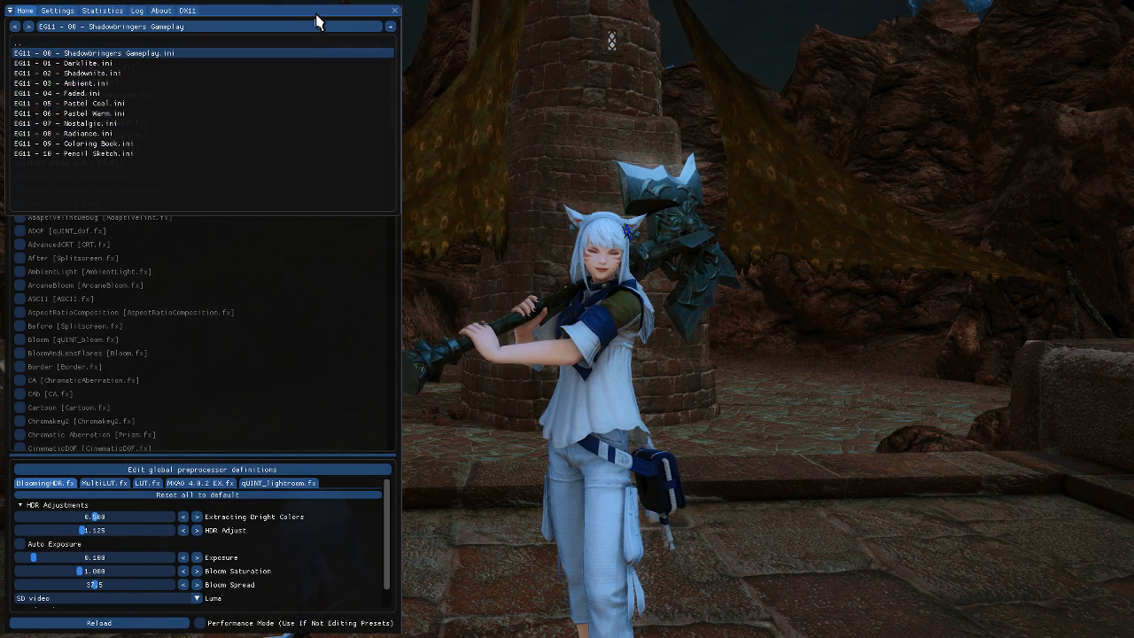
pyautogui.click(387, 20)
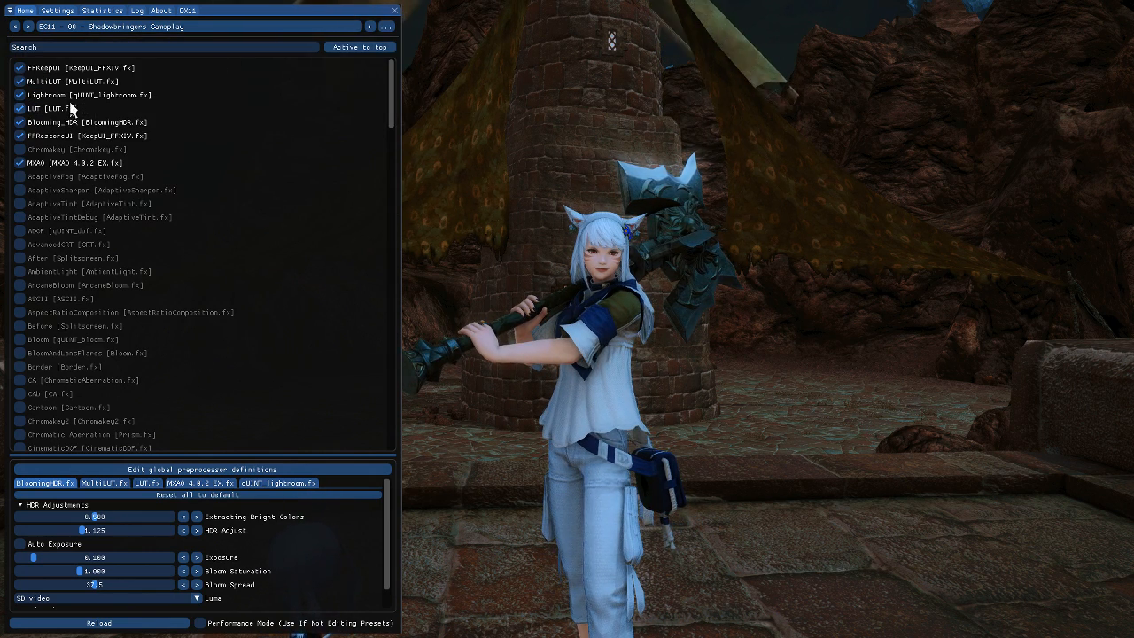
# - Enable the Chromakey effect behind the closely framed character and close the shader overlay for a clean blue-background shot
pyautogui.moveTo(579, 258); pyautogui.dragTo(583, 263)
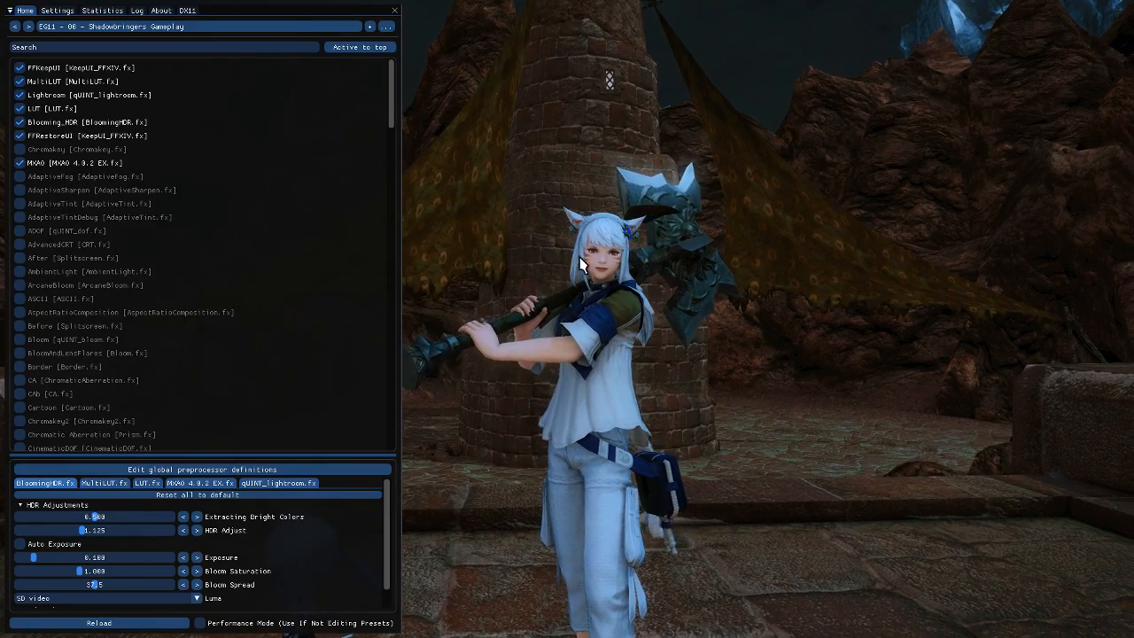
pyautogui.scroll(4, 583, 263)
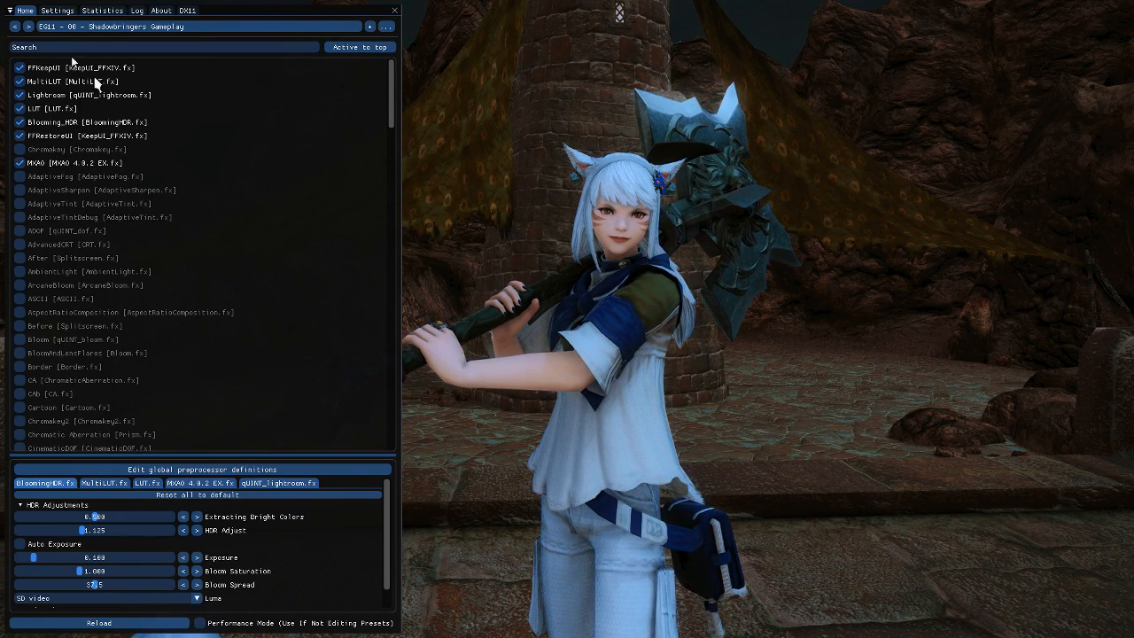
pyautogui.click(53, 149)
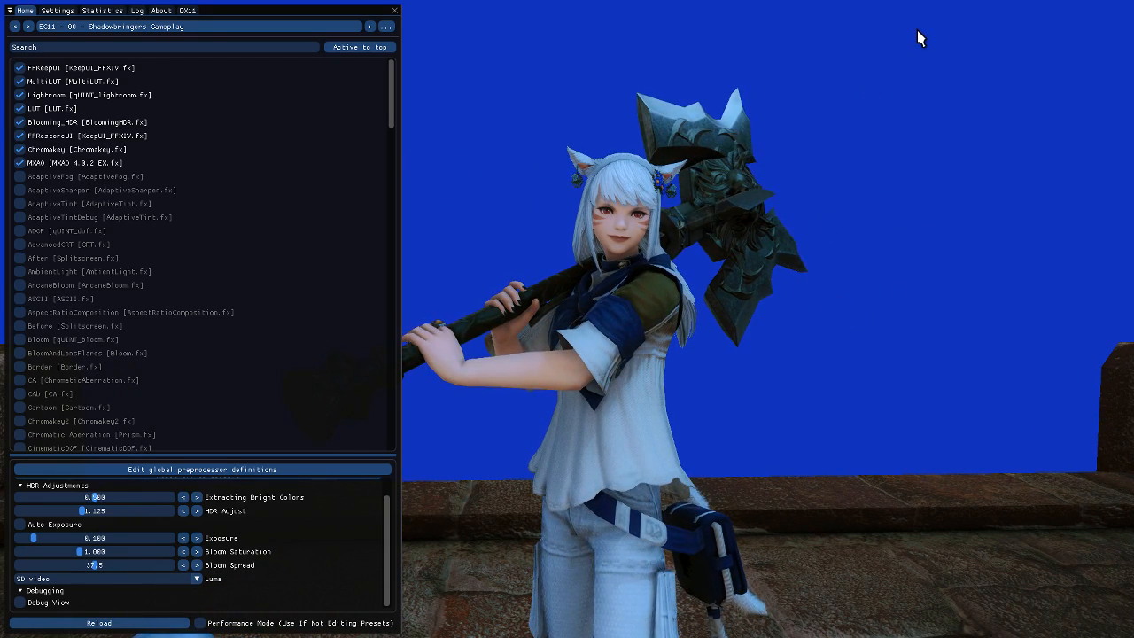
pyautogui.press('Home')
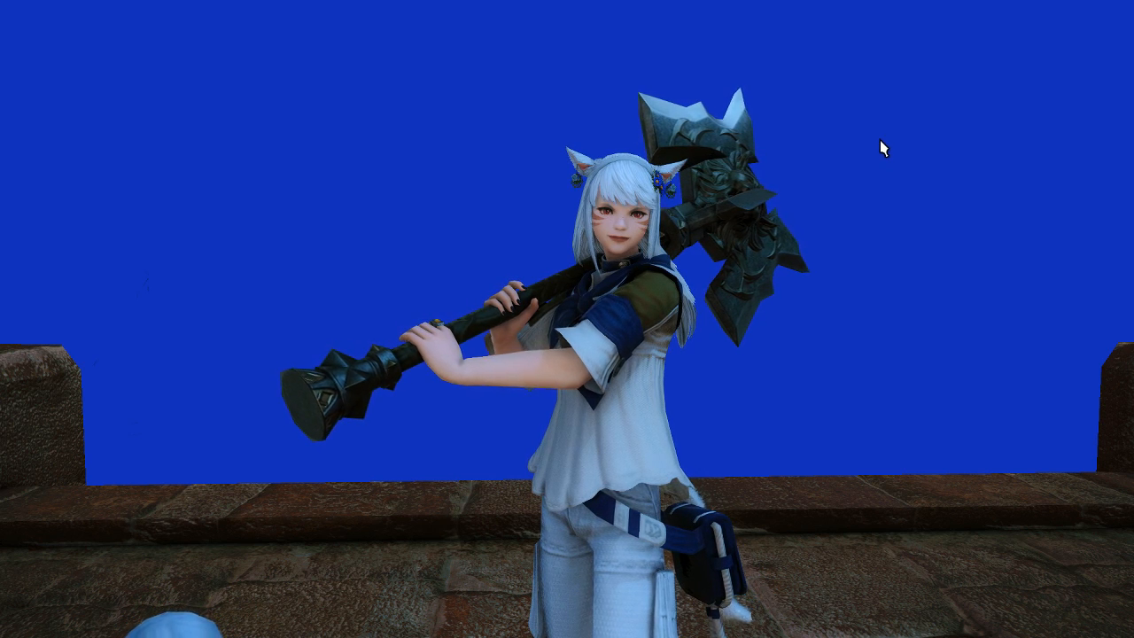
pyautogui.moveTo(880, 162)
pyautogui.mouseDown()
pyautogui.moveTo(889, 151)
pyautogui.moveTo(881, 165)
pyautogui.mouseUp()
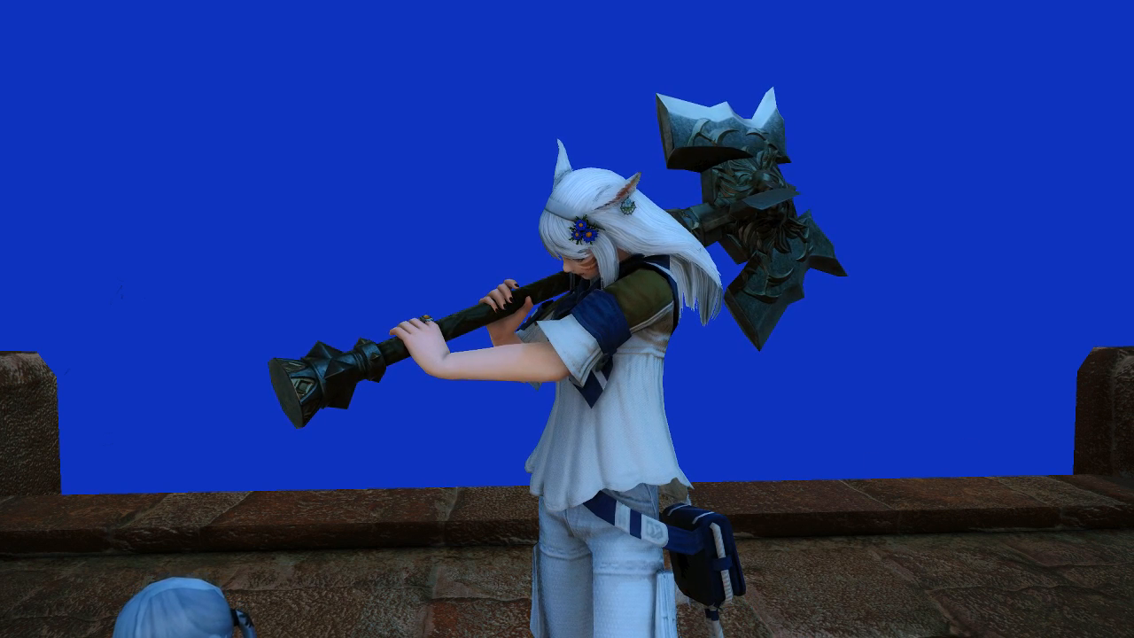
pyautogui.moveTo(1015, 364); pyautogui.dragTo(1013, 363)
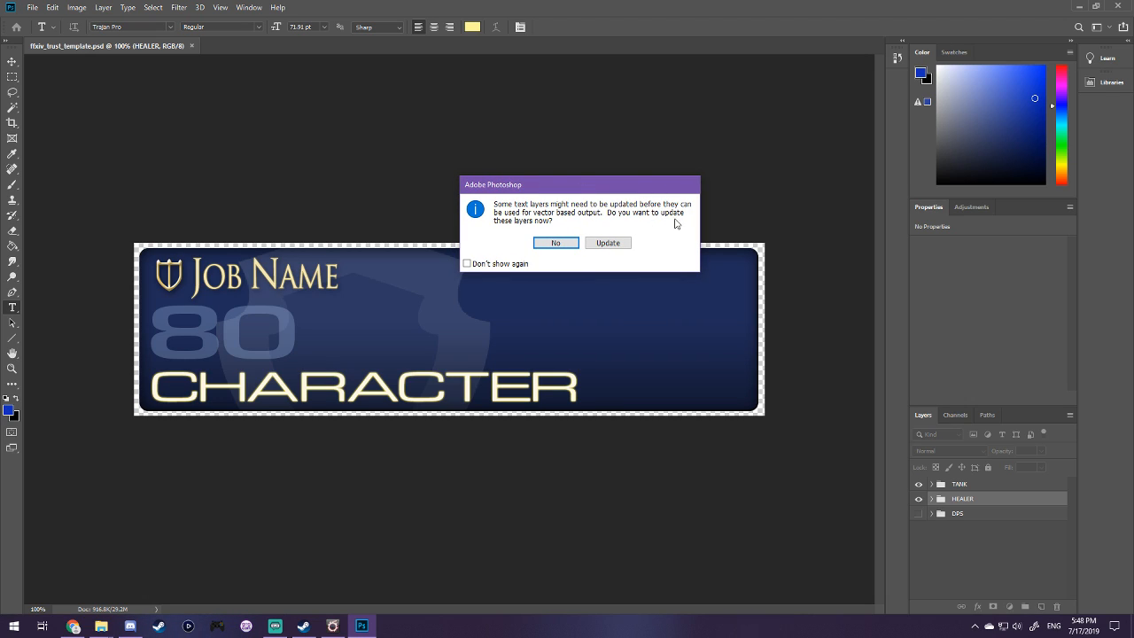
# - Accept updating the text layers of ffxiv_trust_template.psd for vector based output
pyautogui.click(608, 243)
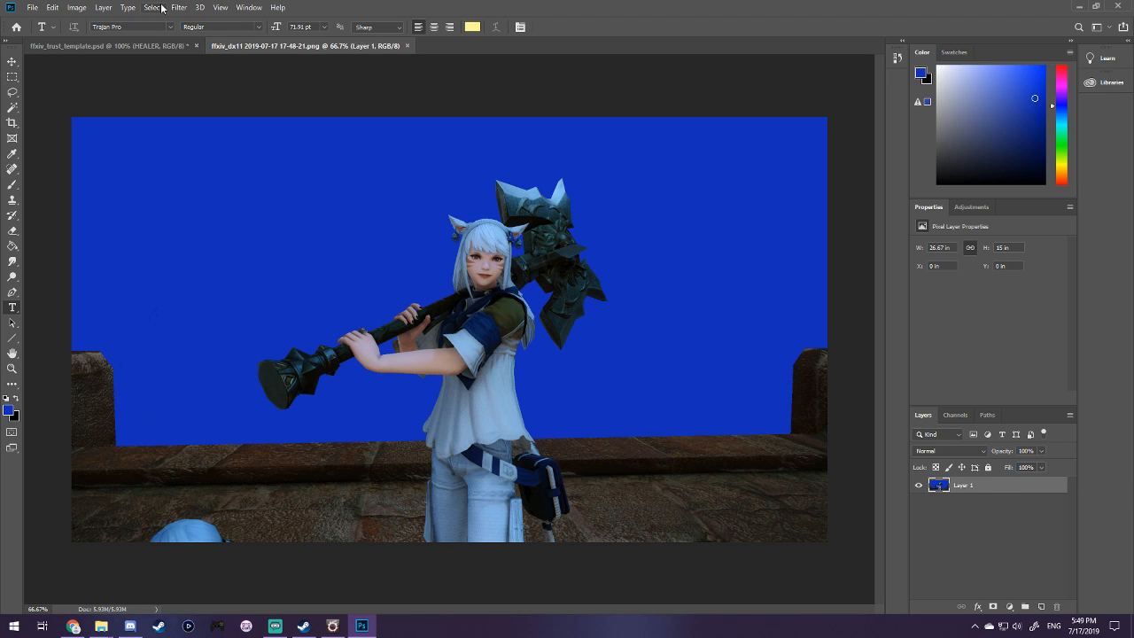
# - Select the character screenshot's blue background with Color Range on sampled colors, delete it and clear the selection
pyautogui.click(154, 8)
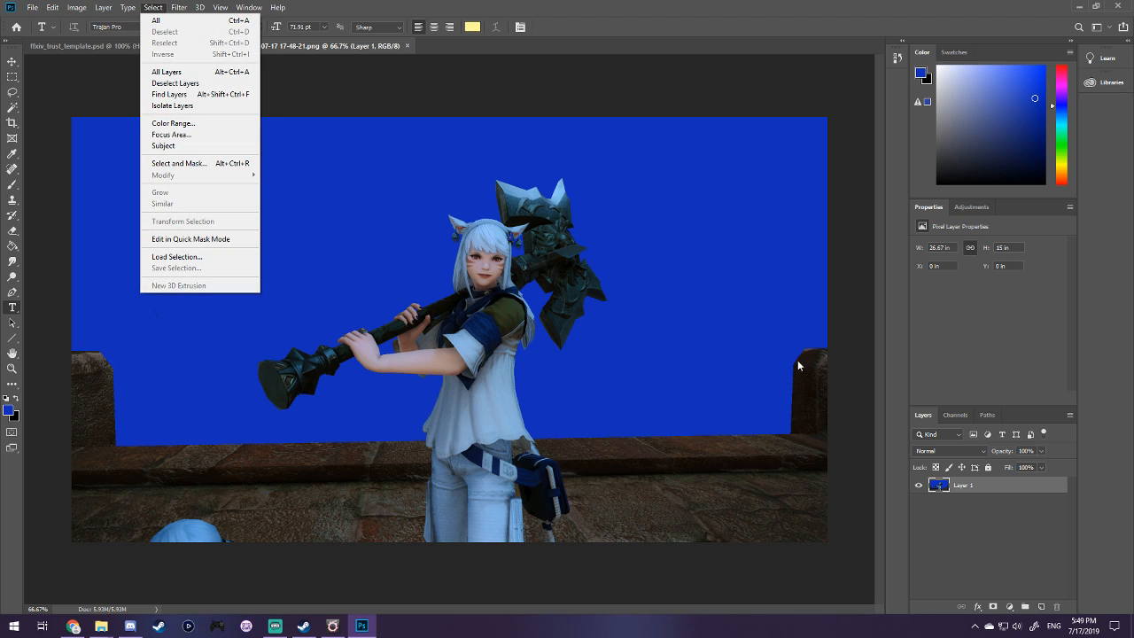
pyautogui.click(941, 486)
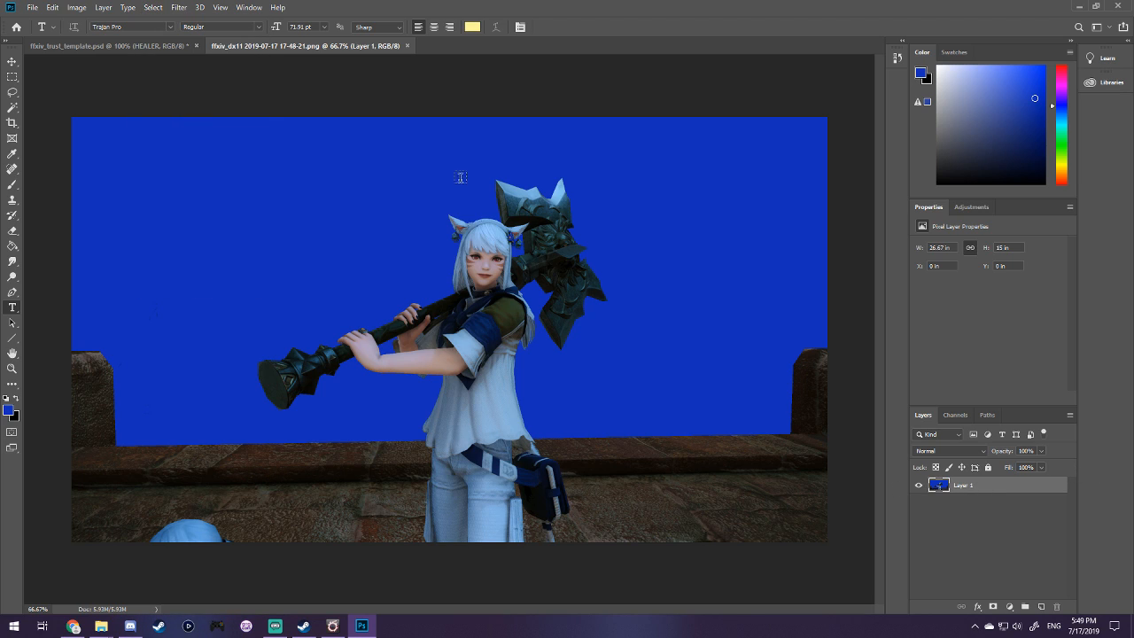
pyautogui.click(152, 8)
pyautogui.click(170, 122)
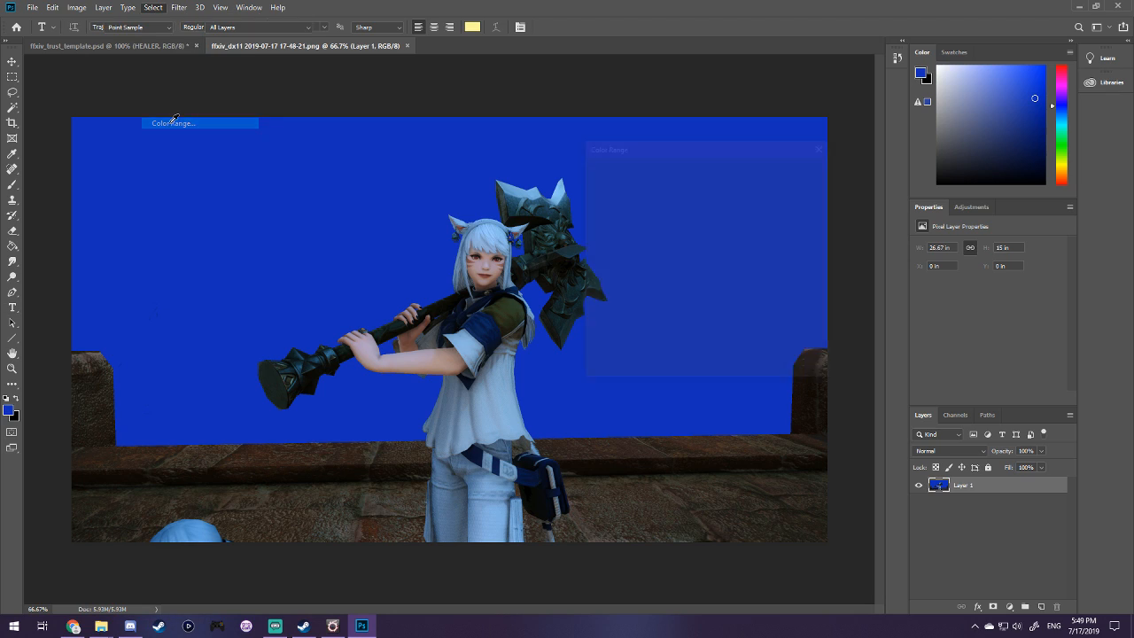
pyautogui.moveTo(713, 156); pyautogui.dragTo(732, 154)
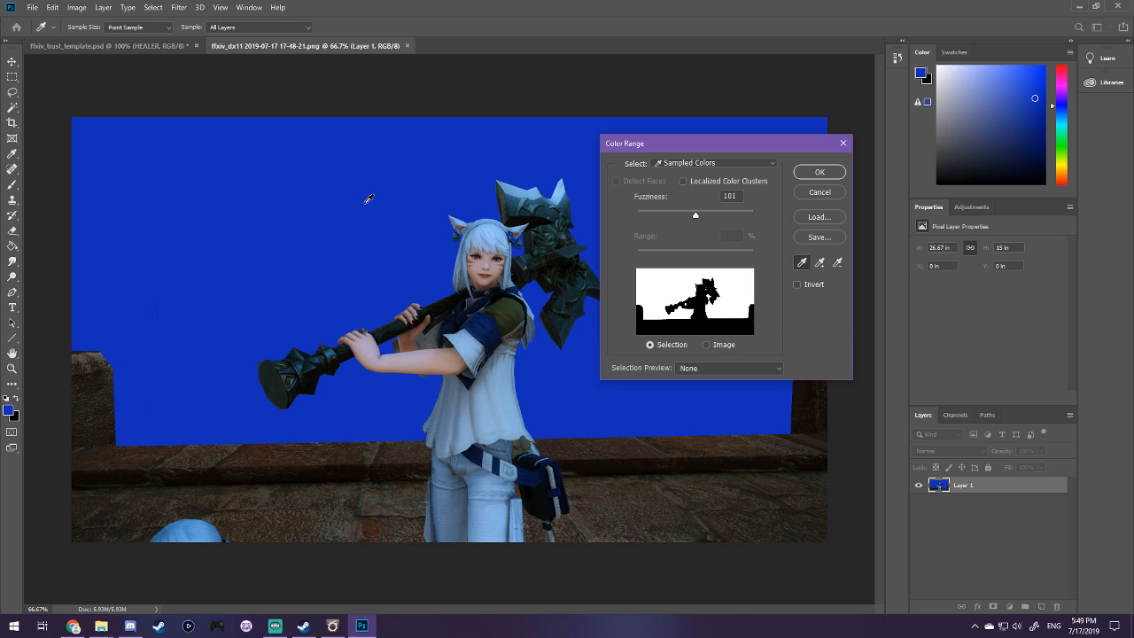
pyautogui.click(819, 172)
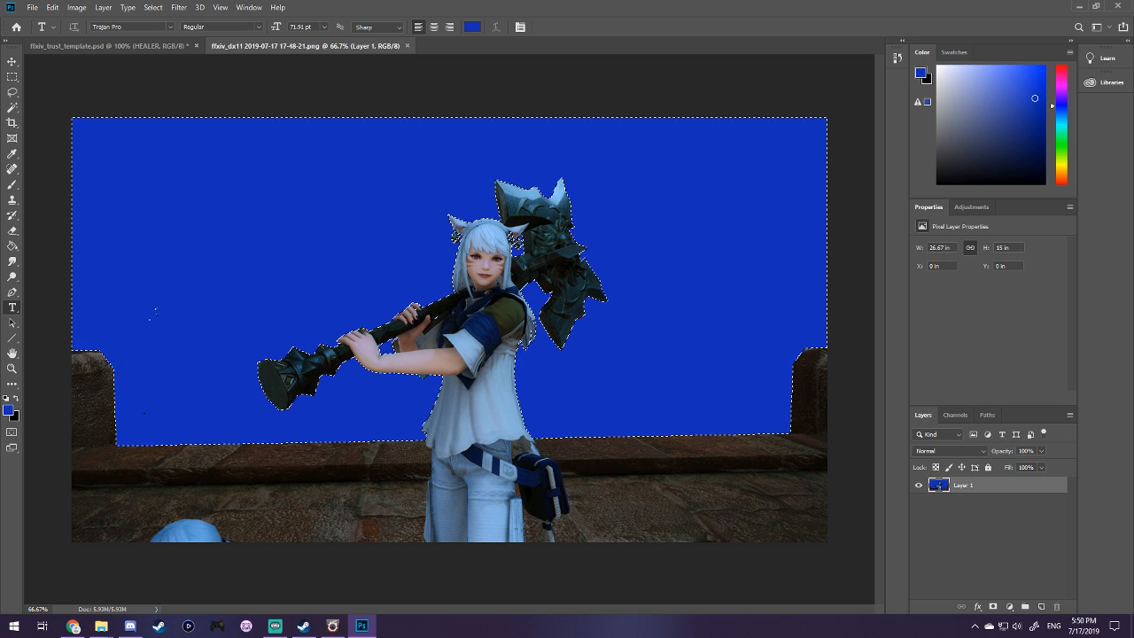
pyautogui.press('Delete')
pyautogui.press('m')
pyautogui.hotkey('ctrl', 'd')
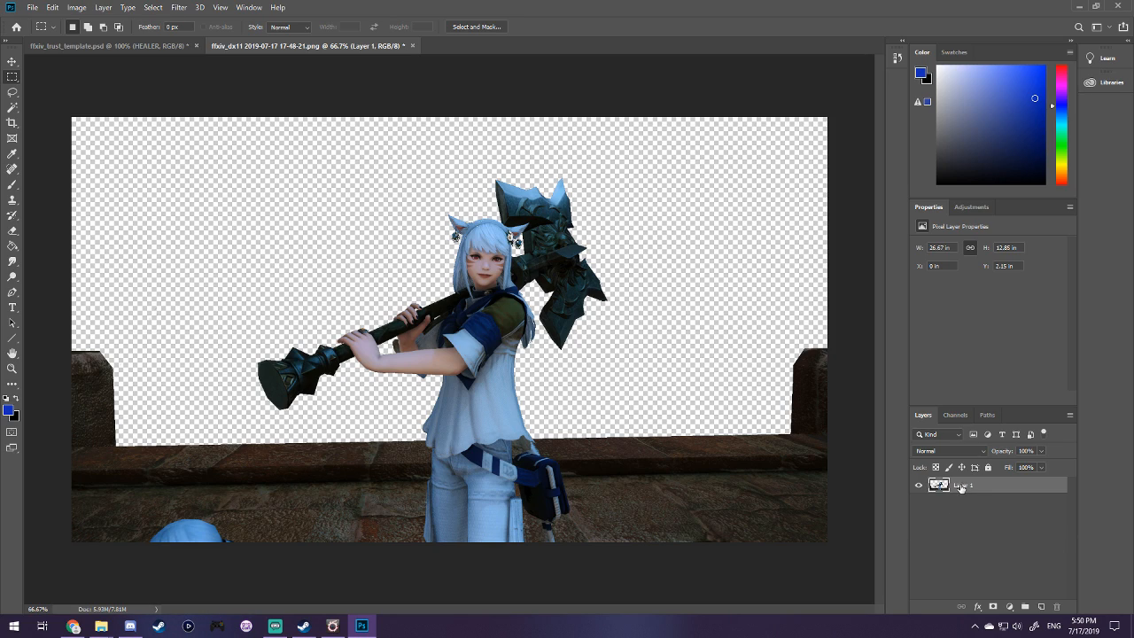
# - Brighten the cut-out with a Levels adjustment at inputs 9, 1.26 and 248, and merge it down into the character layer
pyautogui.click(971, 206)
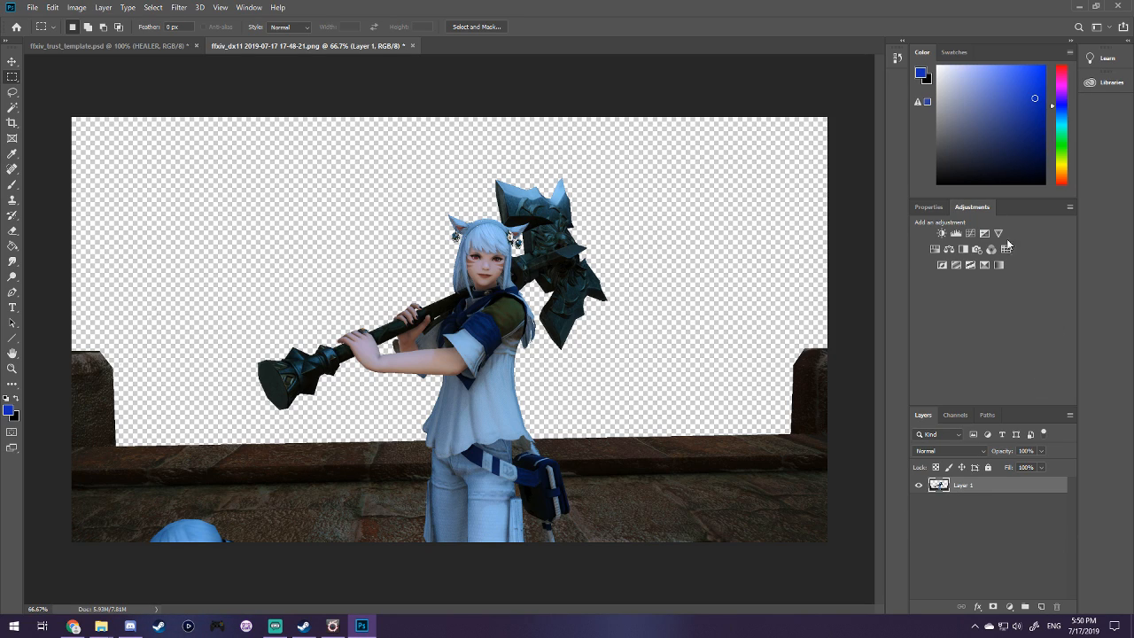
pyautogui.click(956, 234)
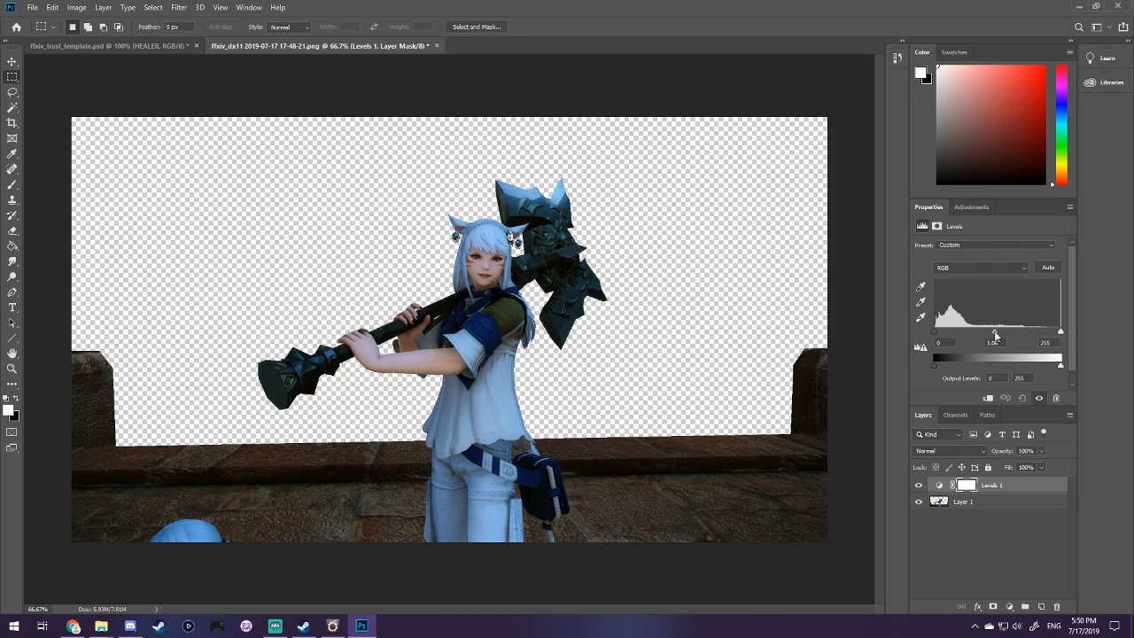
pyautogui.moveTo(991, 334); pyautogui.dragTo(987, 333)
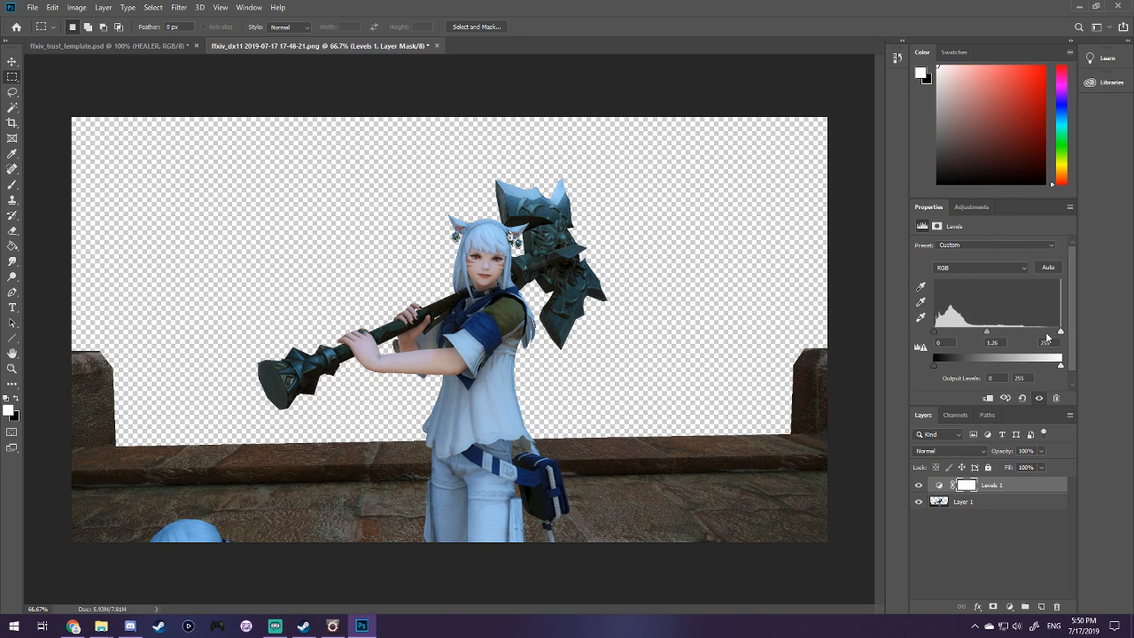
pyautogui.moveTo(1061, 333); pyautogui.dragTo(1057, 335)
pyautogui.moveTo(933, 333); pyautogui.dragTo(989, 337)
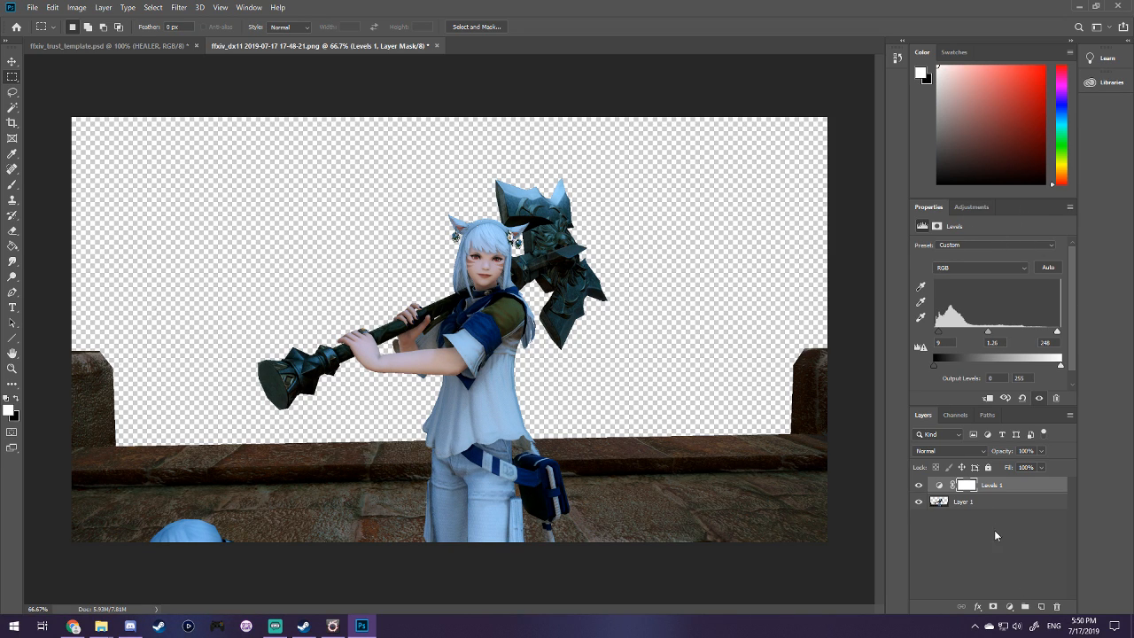
pyautogui.rightClick(1003, 485)
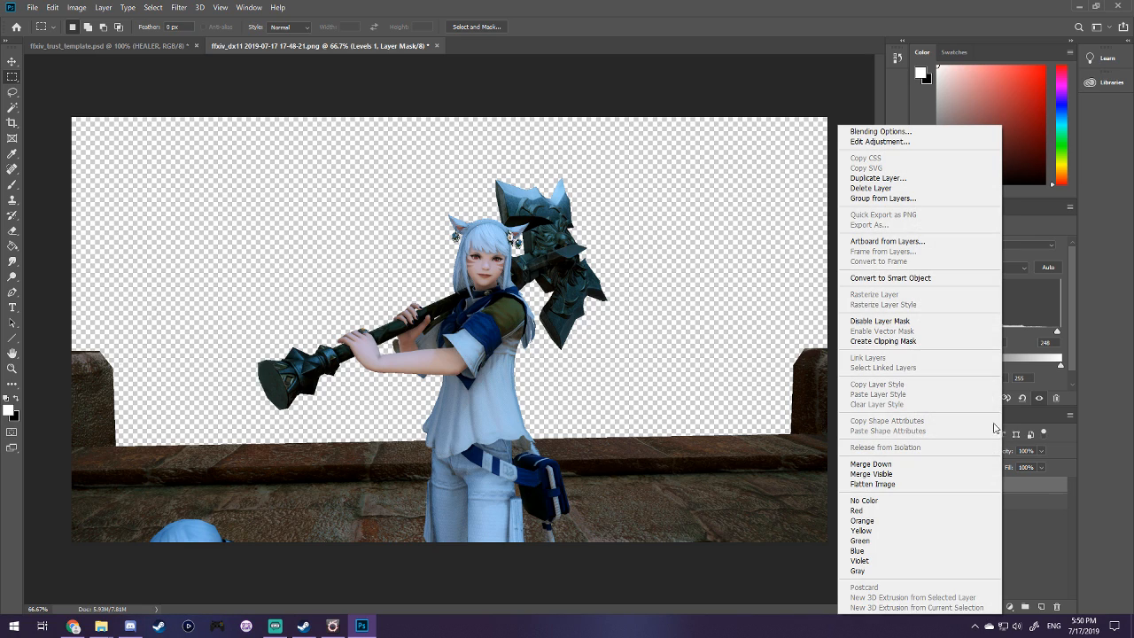
pyautogui.click(983, 467)
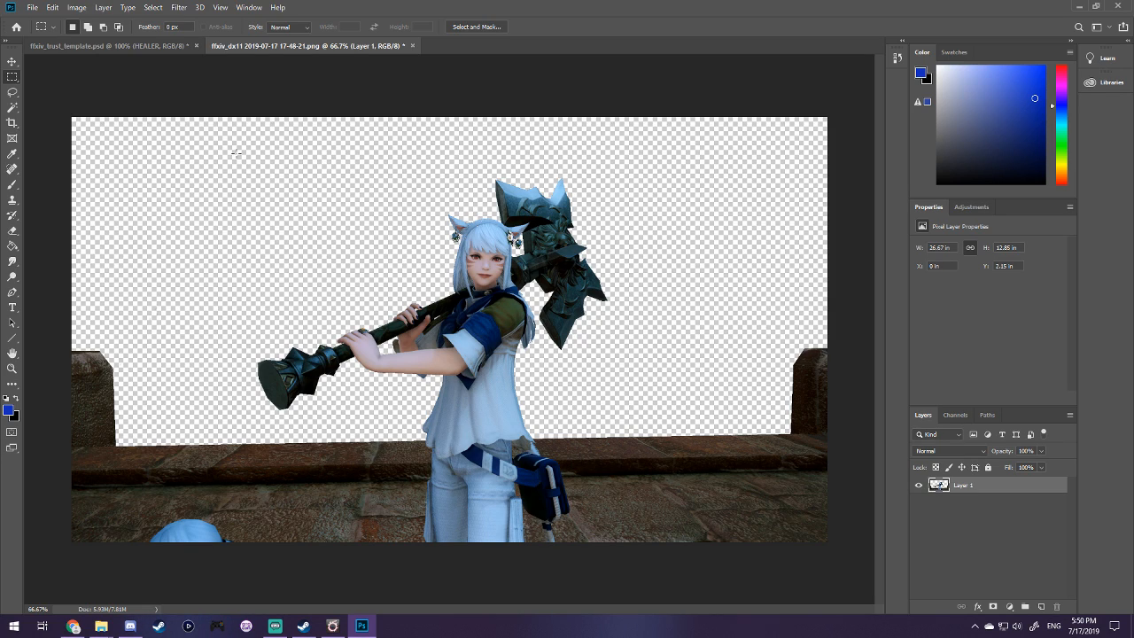
# - Copy the character's upper body and weapon into the template's TANK group directly above Tank BG, with the HEALER group hidden
pyautogui.moveTo(234, 144); pyautogui.dragTo(644, 421)
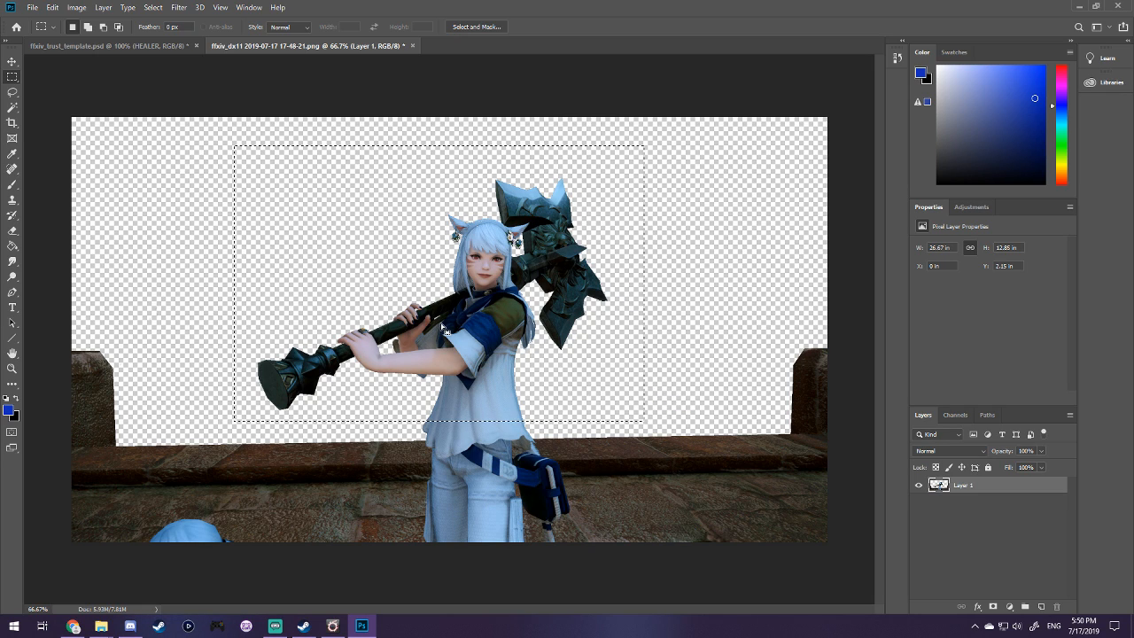
pyautogui.click(142, 48)
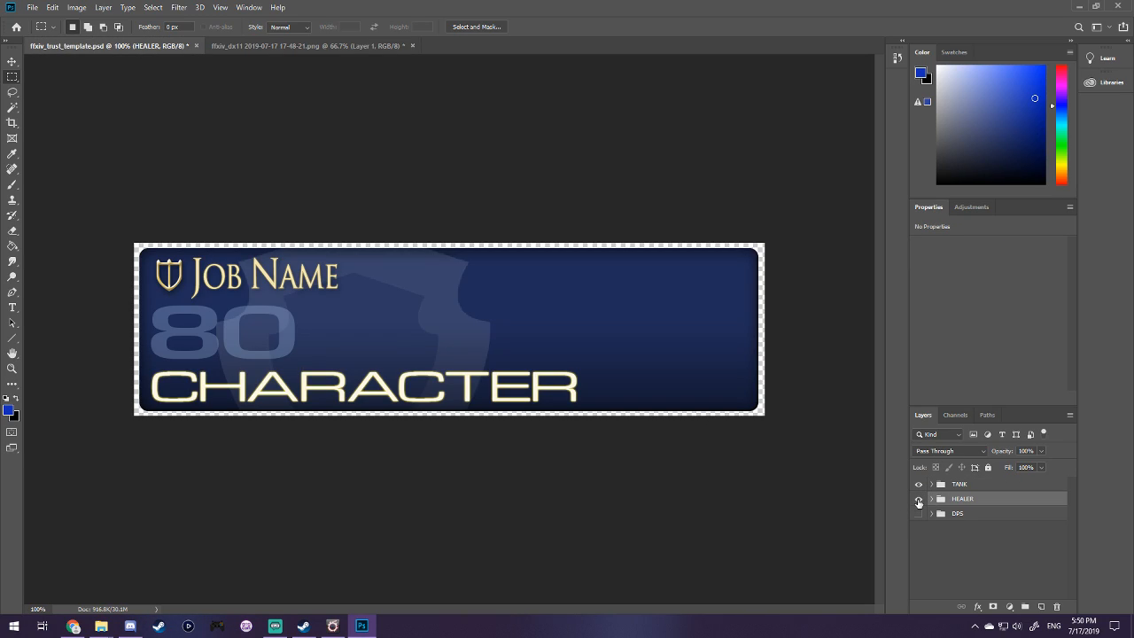
pyautogui.click(919, 499)
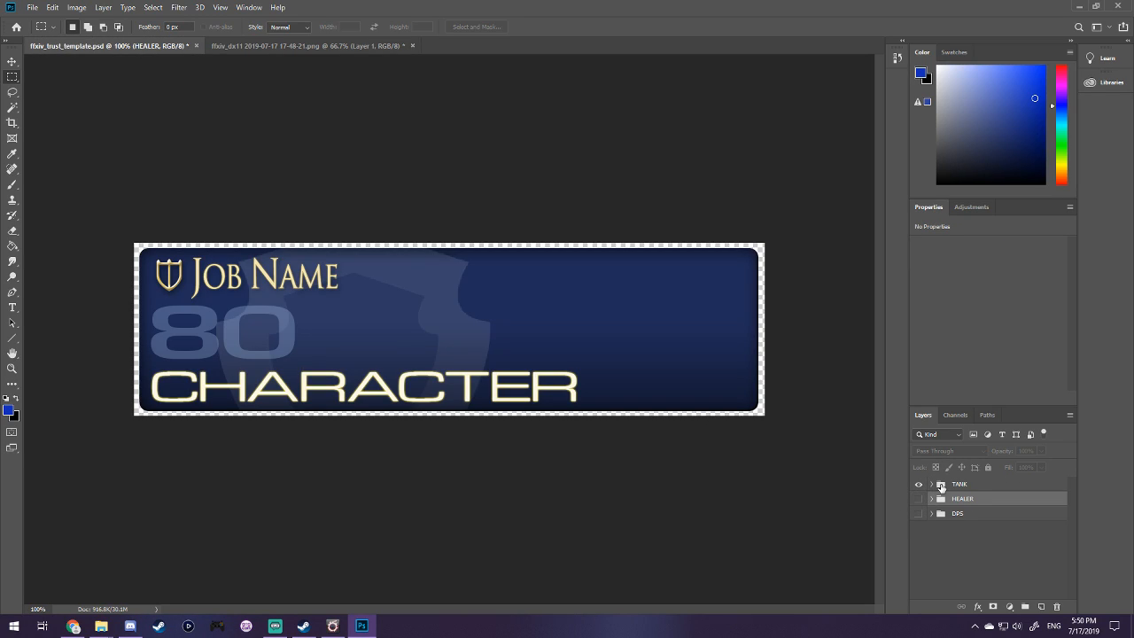
pyautogui.click(931, 484)
pyautogui.hotkey('ctrl', 'v')
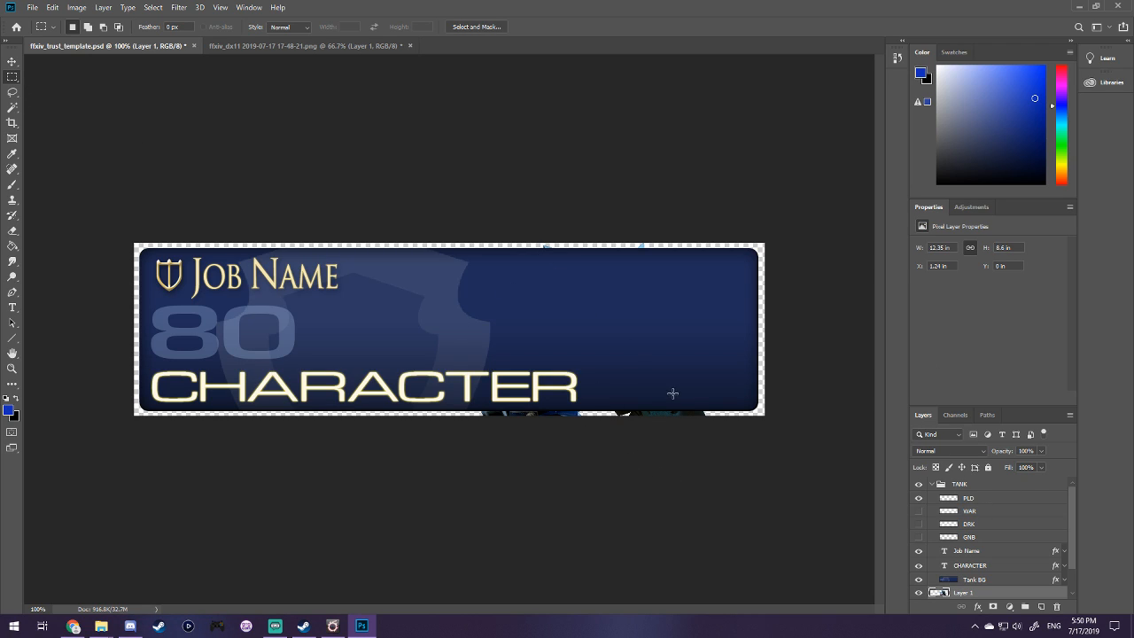
pyautogui.scroll(-1, 1037, 535)
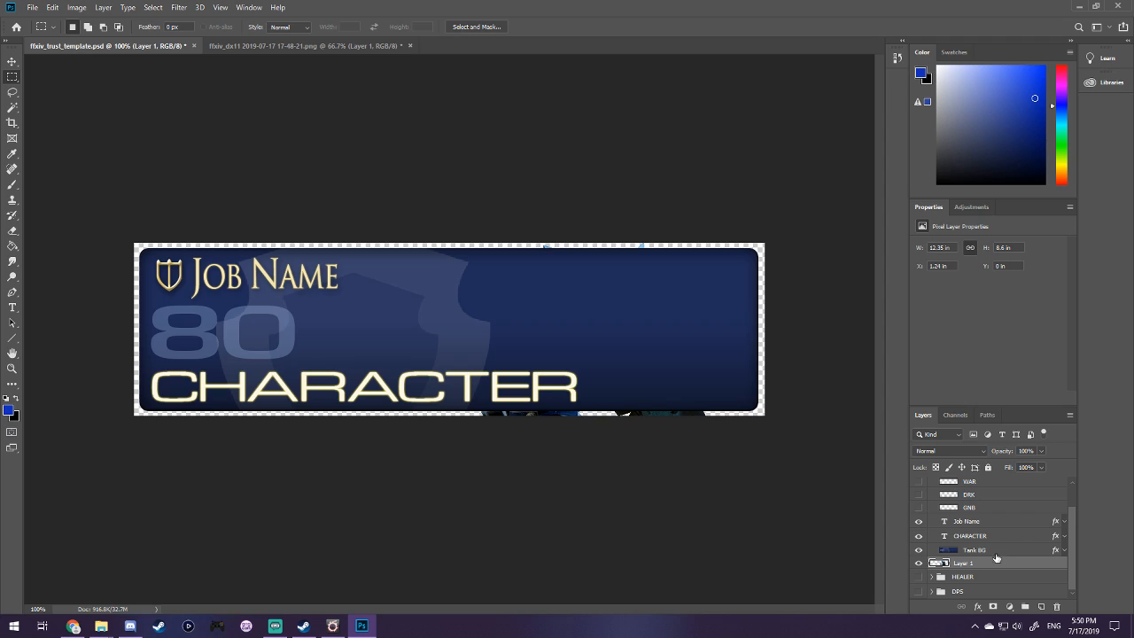
pyautogui.moveTo(970, 565); pyautogui.dragTo(972, 546)
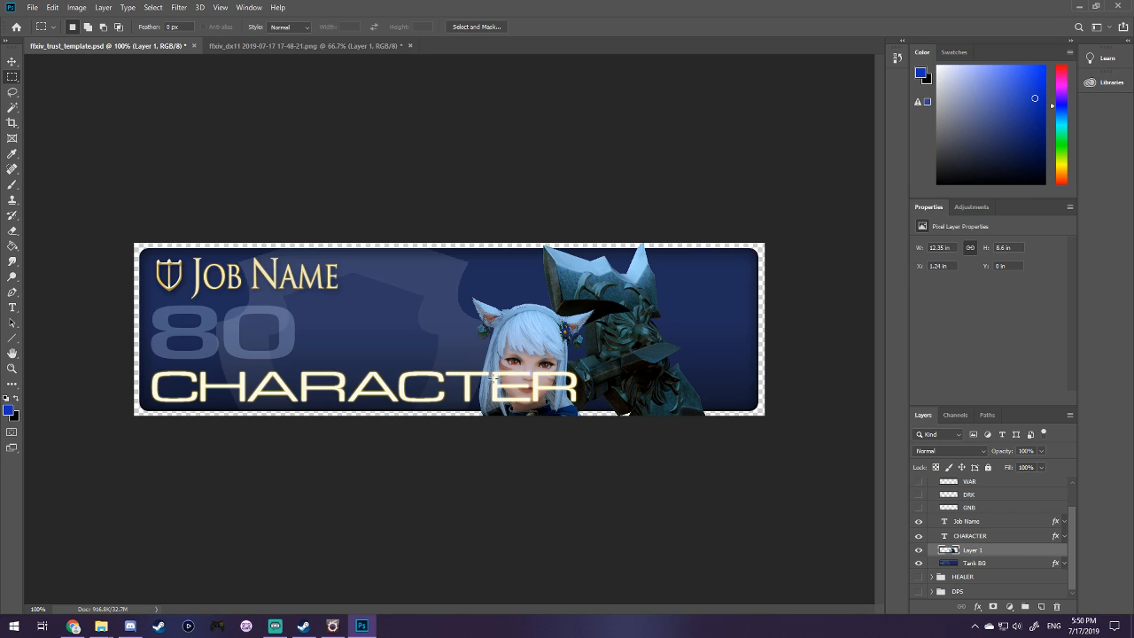
# - Scale the pasted character down proportionally with Free Transform and place it at the right end of the banner
pyautogui.click(11, 60)
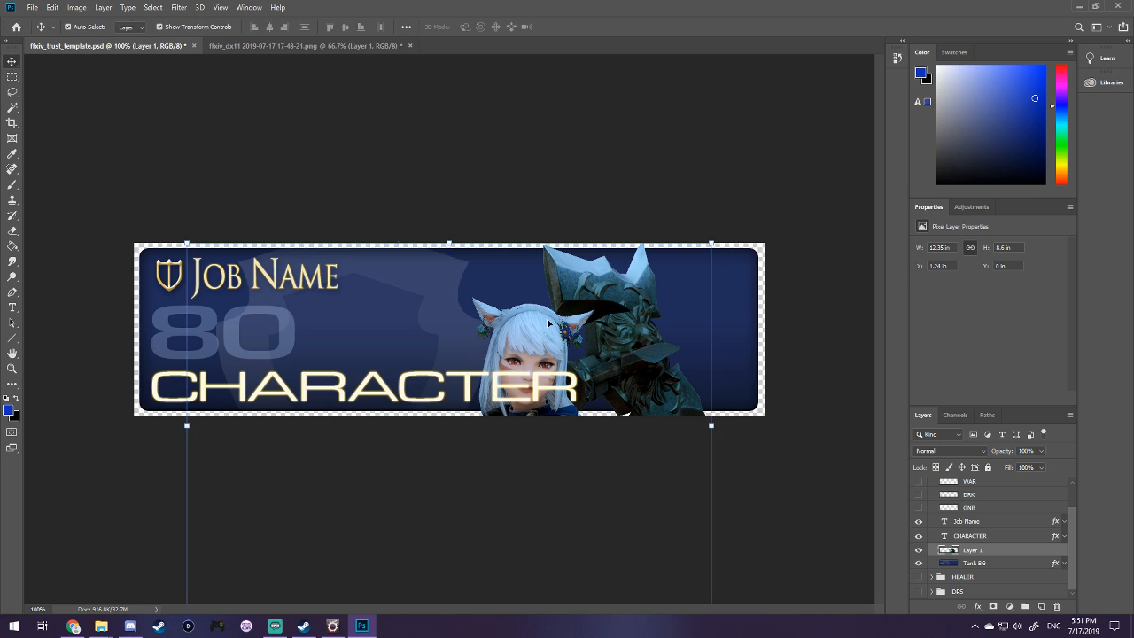
pyautogui.hotkey('ctrl', 't')
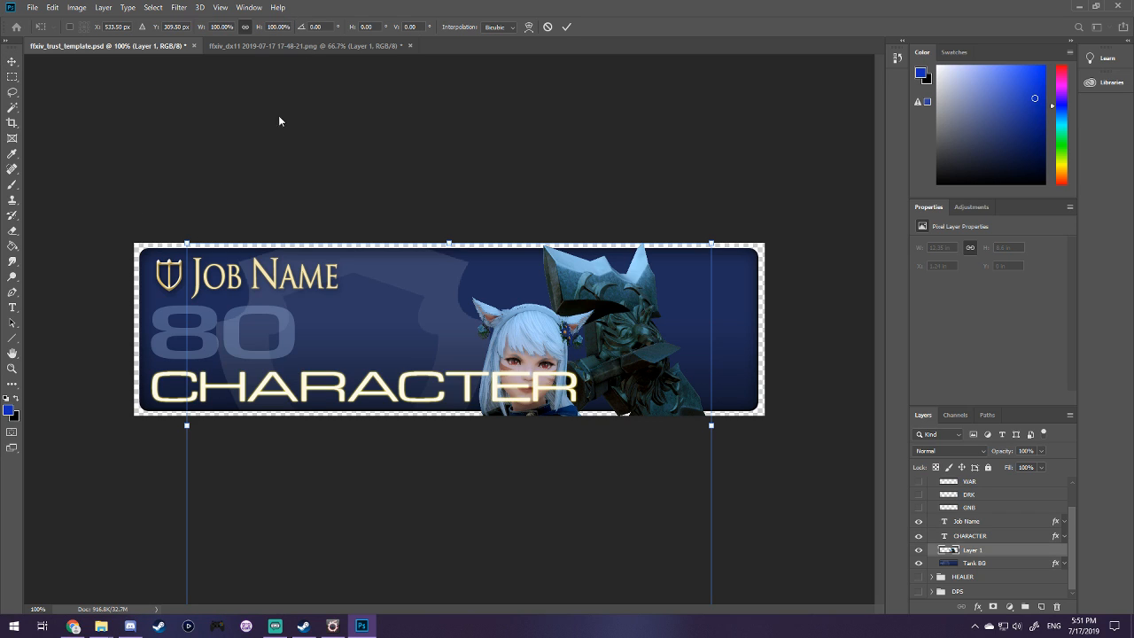
pyautogui.moveTo(187, 242); pyautogui.dragTo(373, 331)
pyautogui.moveTo(486, 466); pyautogui.dragTo(530, 320)
pyautogui.moveTo(395, 204); pyautogui.dragTo(465, 252)
pyautogui.moveTo(647, 358); pyautogui.dragTo(640, 334)
# - Crop away the character parts overflowing the canvas and nudge the character slightly down and to the right
pyautogui.click(13, 124)
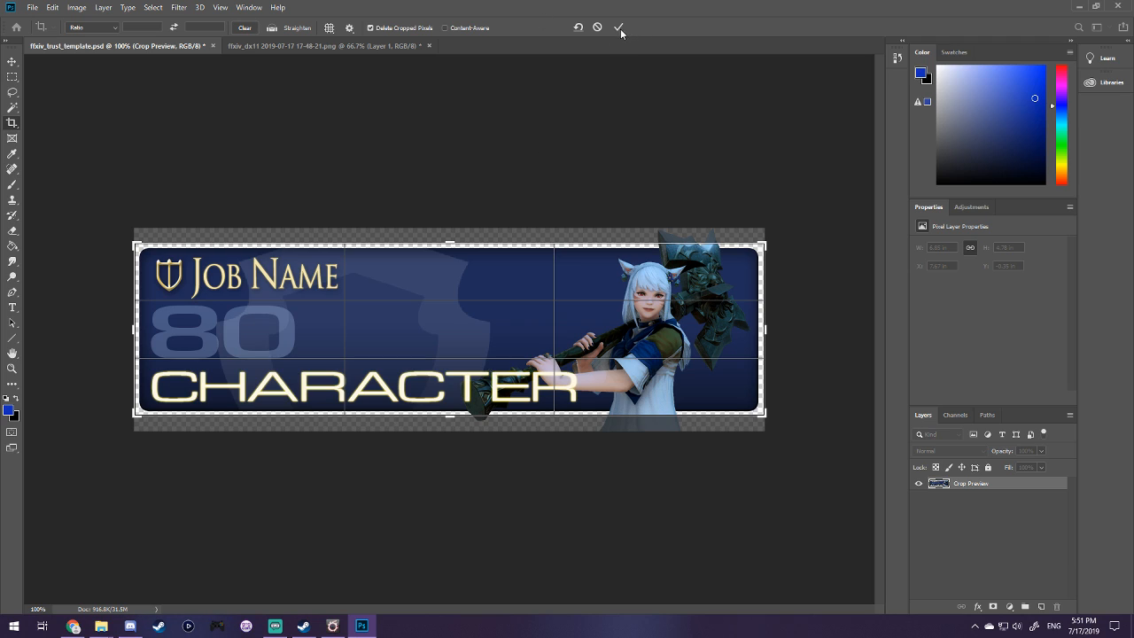
pyautogui.click(618, 27)
pyautogui.click(14, 61)
pyautogui.moveTo(648, 321); pyautogui.dragTo(653, 326)
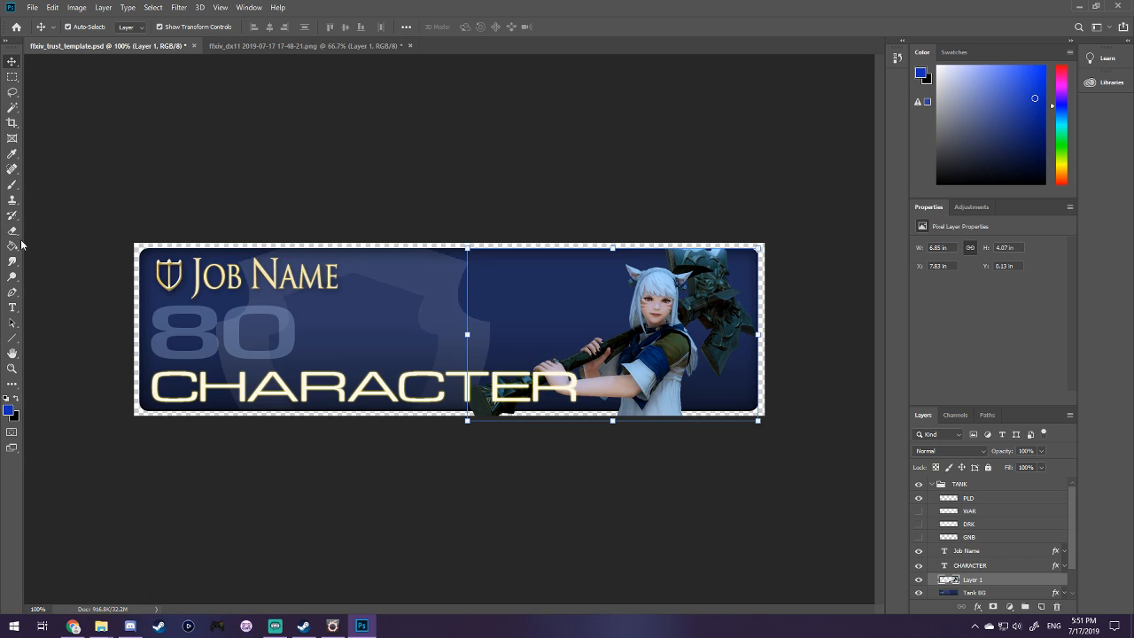
# - Crop to the unchanged canvas bounds again to trim the character below the banner's lower edge
pyautogui.click(19, 121)
pyautogui.click(449, 416)
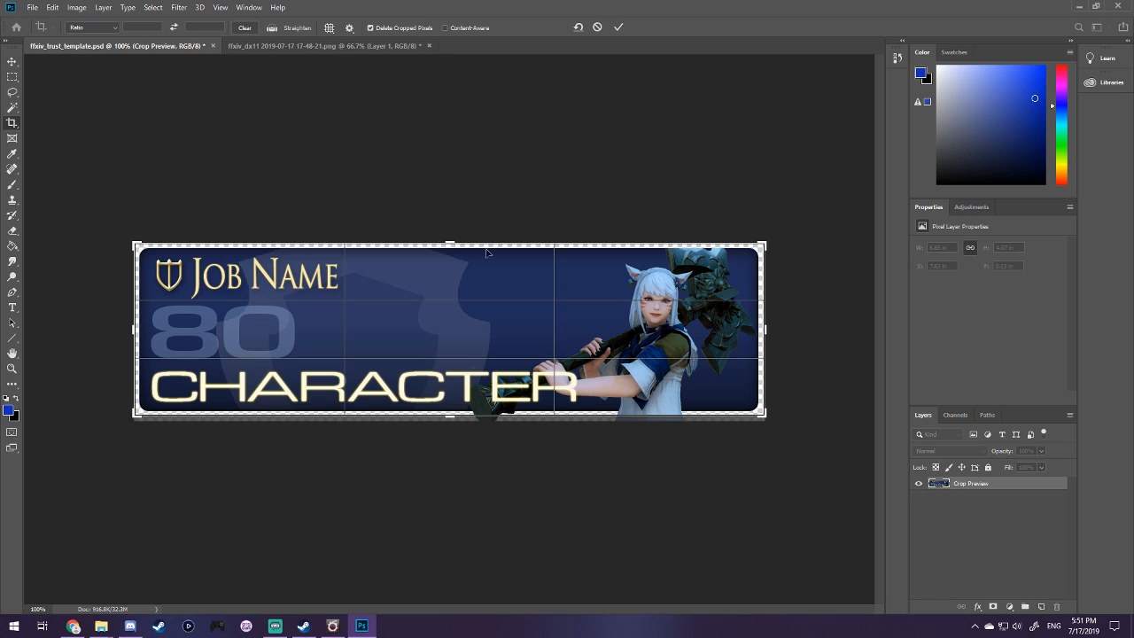
pyautogui.click(618, 27)
# - Scale the character layer to 97.15% and fit it inside the banner's blue frame at the right end
pyautogui.click(13, 62)
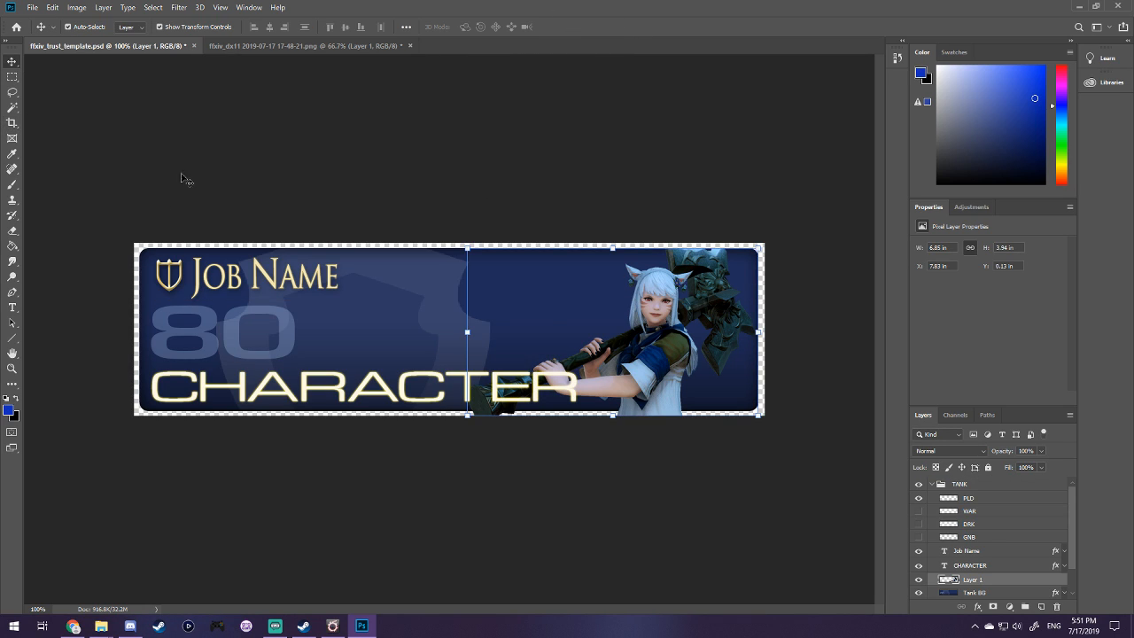
pyautogui.hotkey('ctrl', 't')
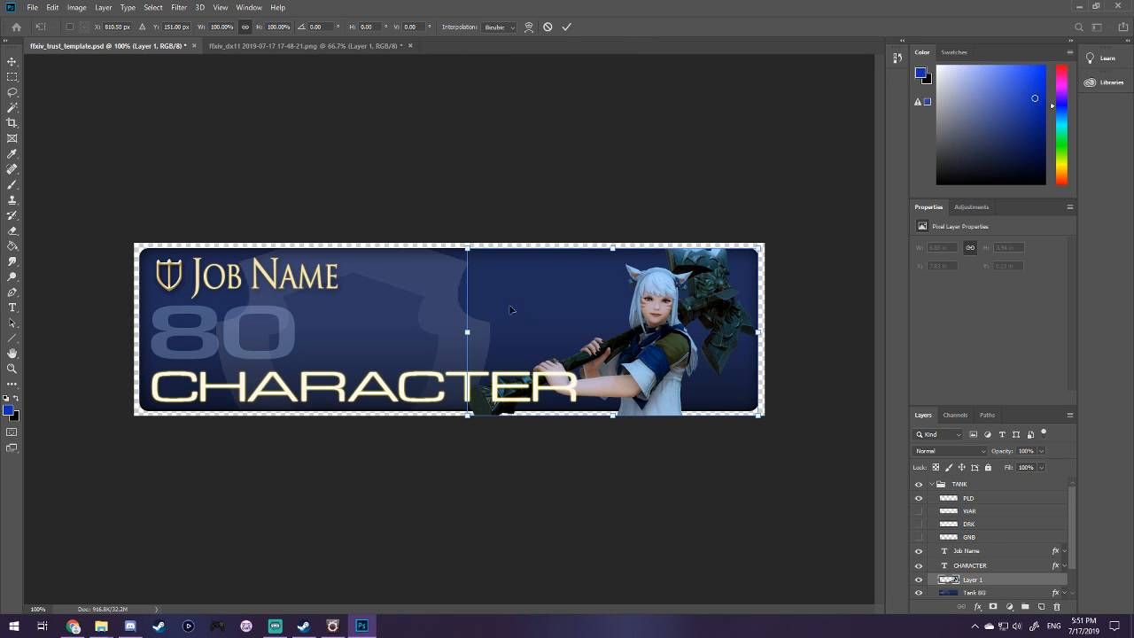
pyautogui.moveTo(467, 248); pyautogui.dragTo(484, 255)
pyautogui.moveTo(569, 333); pyautogui.dragTo(567, 323)
pyautogui.moveTo(483, 409); pyautogui.dragTo(477, 411)
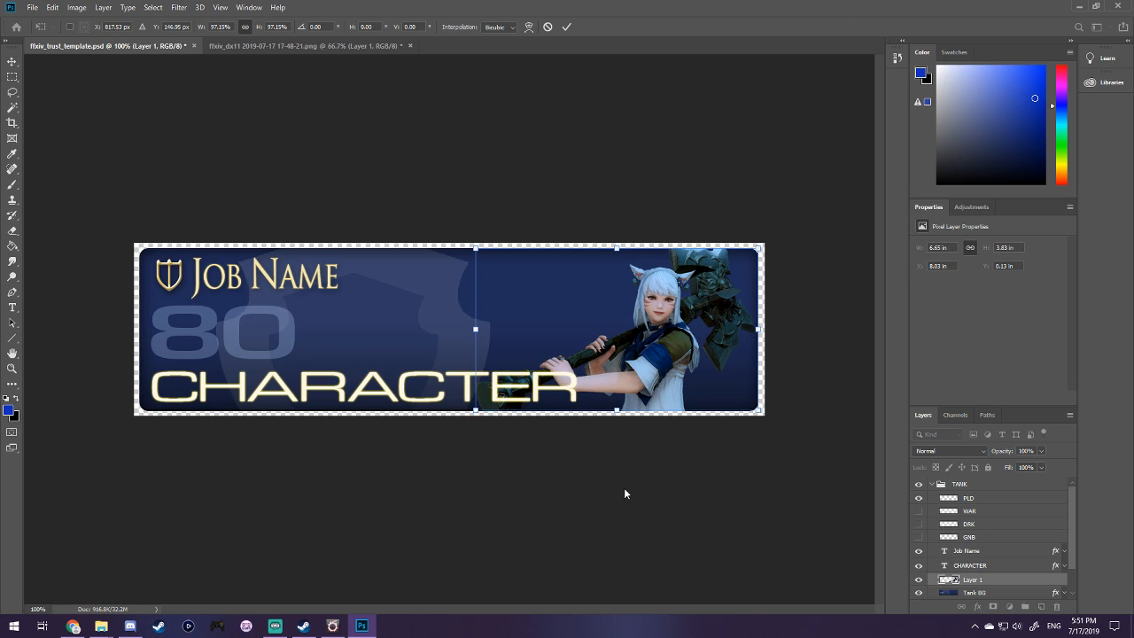
pyautogui.press('Return')
pyautogui.click(793, 474)
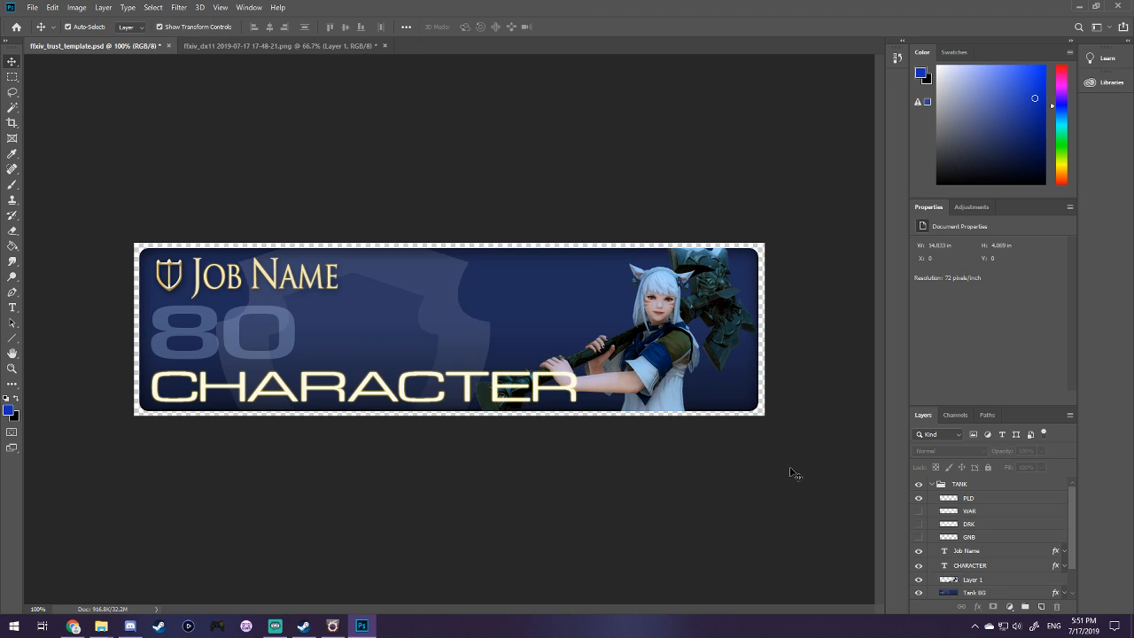
pyautogui.hotkey('ctrl', '+')
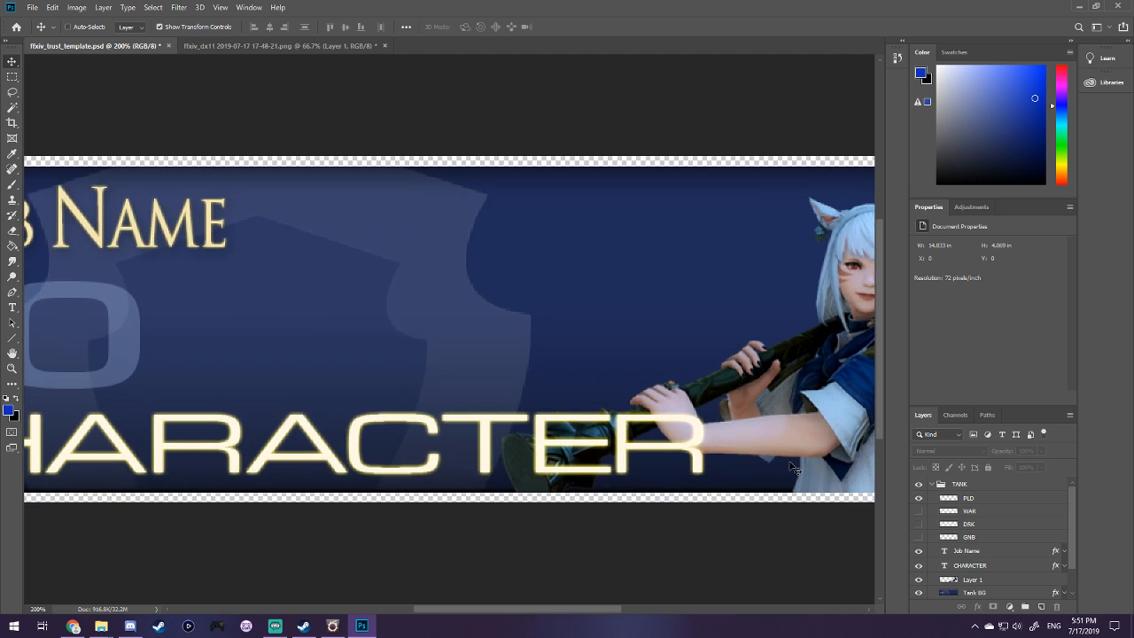
# - Replace the CHARACTER placeholder text along the banner's lower edge with the in-game character's full name
pyautogui.moveTo(489, 605); pyautogui.dragTo(543, 609)
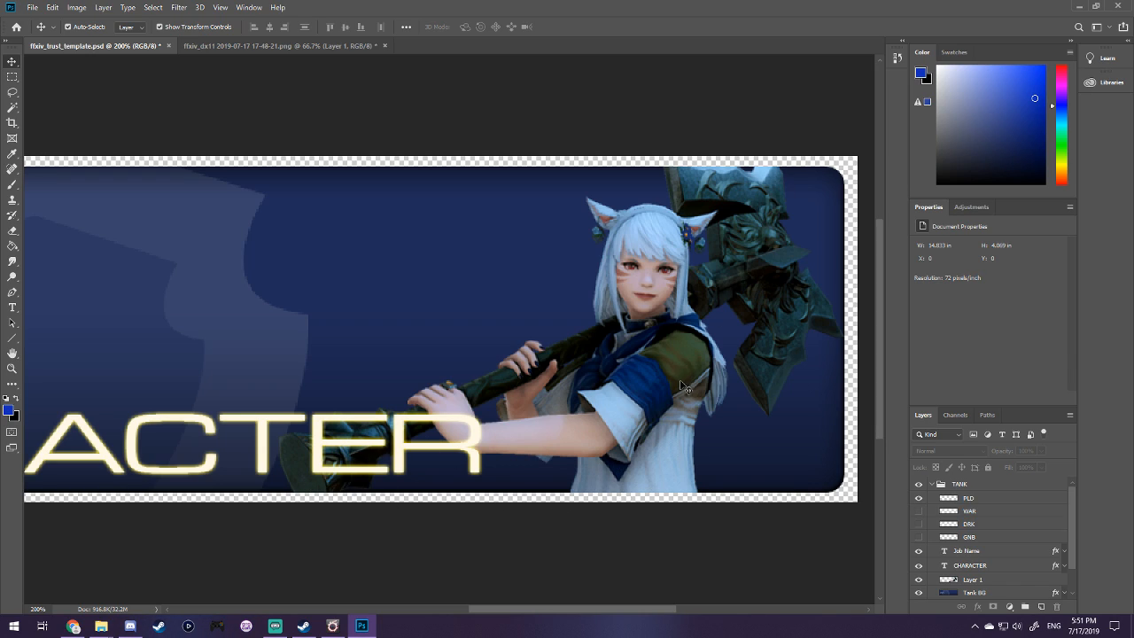
pyautogui.hotkey('ctrl', '-')
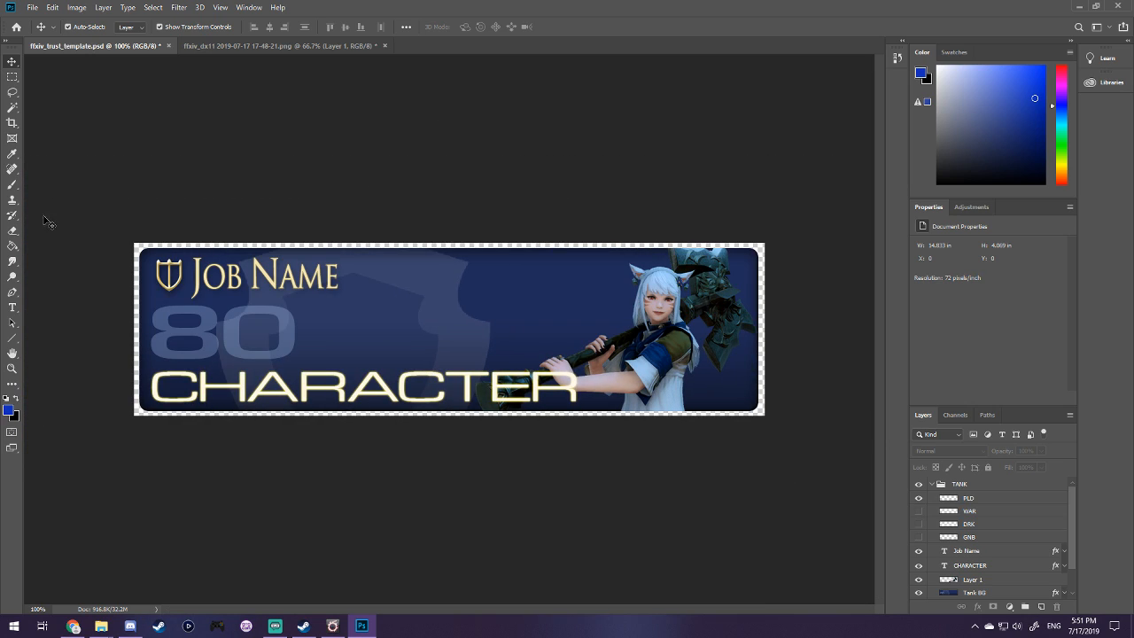
pyautogui.click(11, 307)
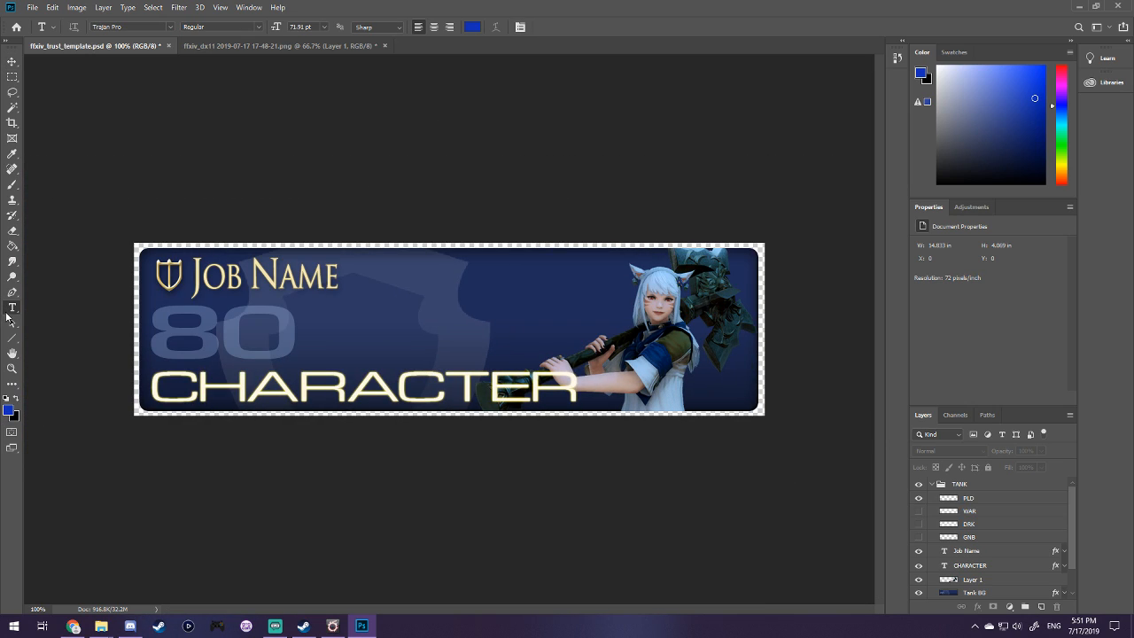
pyautogui.click(315, 382)
pyautogui.doubleClick(314, 383)
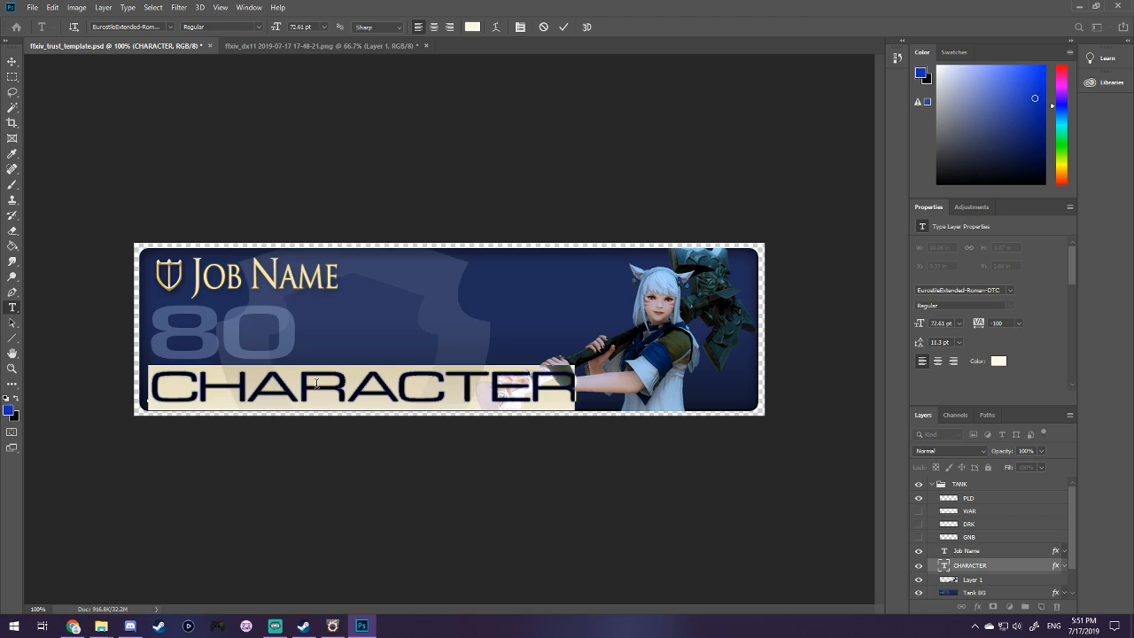
pyautogui.write('LYRA')
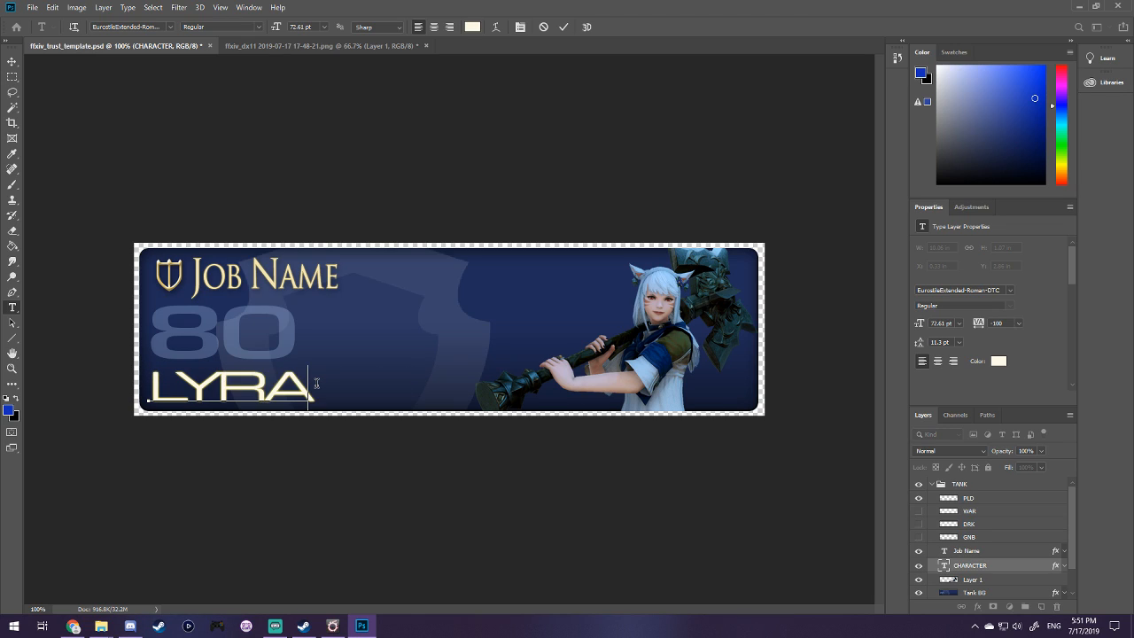
pyautogui.write('VOIDKNIFE')
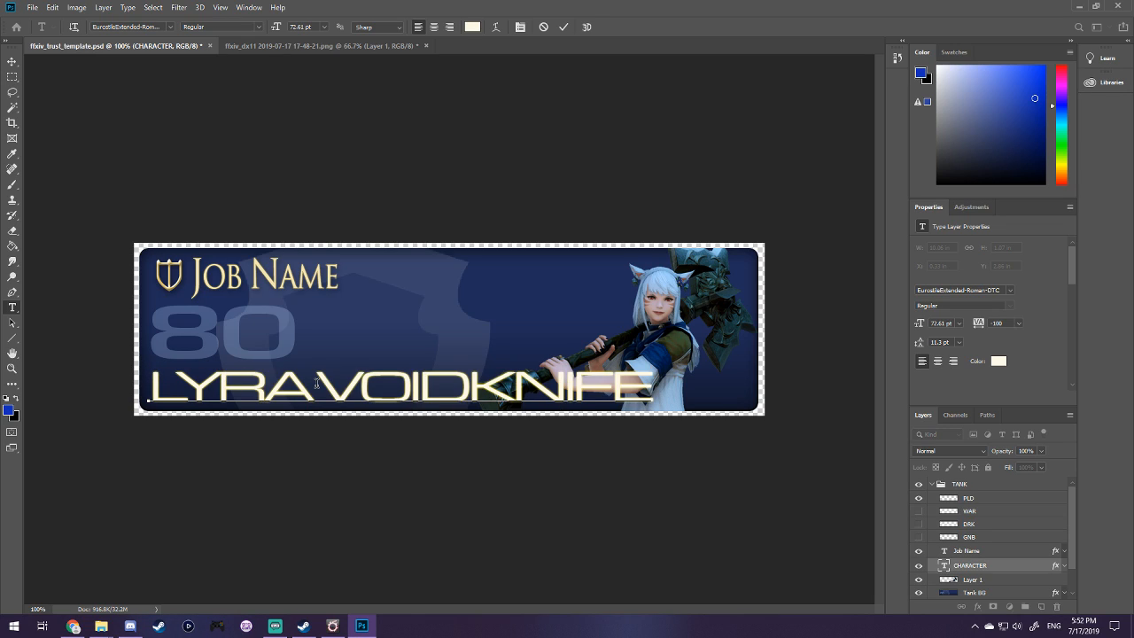
pyautogui.click(563, 26)
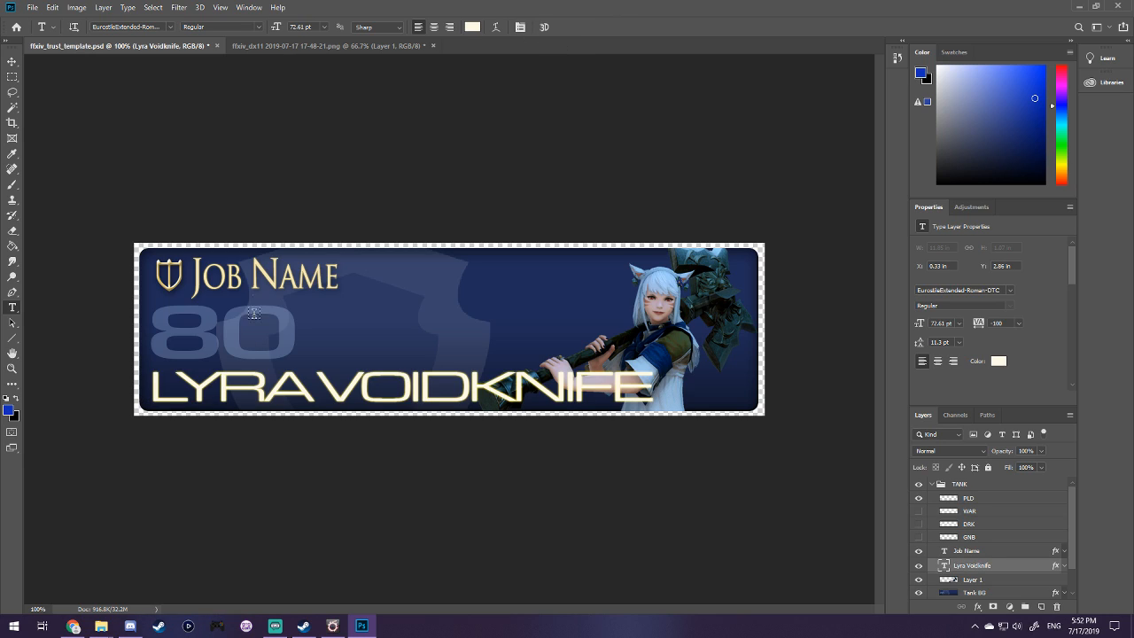
# - Change the Job Name text to Warrior and swap the job icon by hiding the PLD layer and showing the WAR layer
pyautogui.click(259, 277)
pyautogui.doubleClick(266, 276)
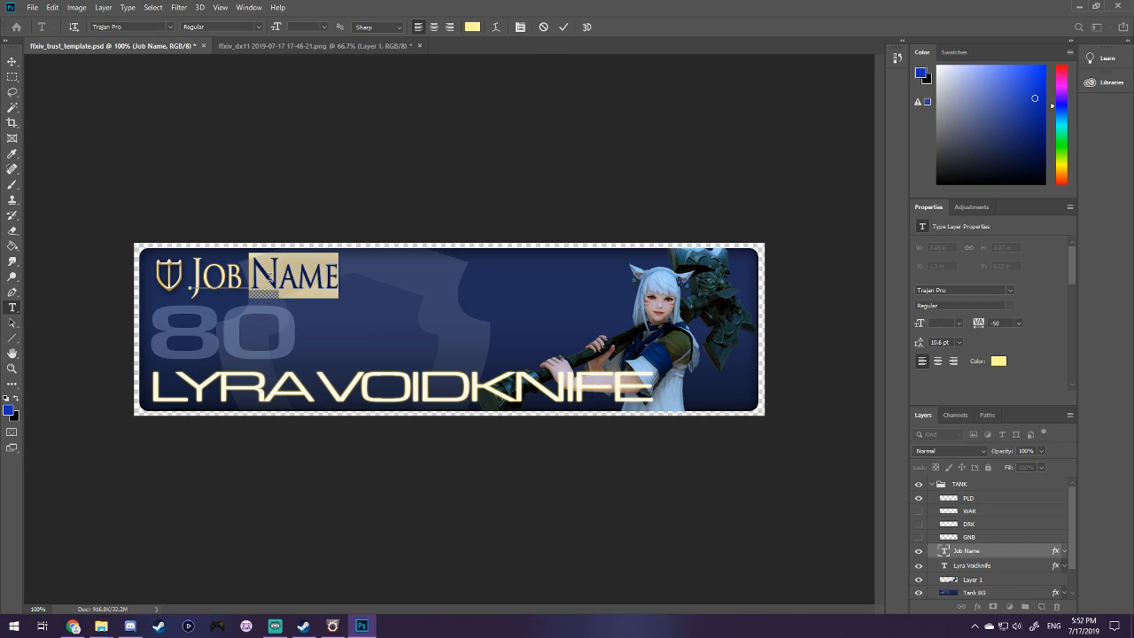
pyautogui.press('BackSpace')
pyautogui.press('BackSpace')
pyautogui.press('BackSpace')
pyautogui.press('BackSpace')
pyautogui.press('BackSpace')
pyautogui.write('Warrior')
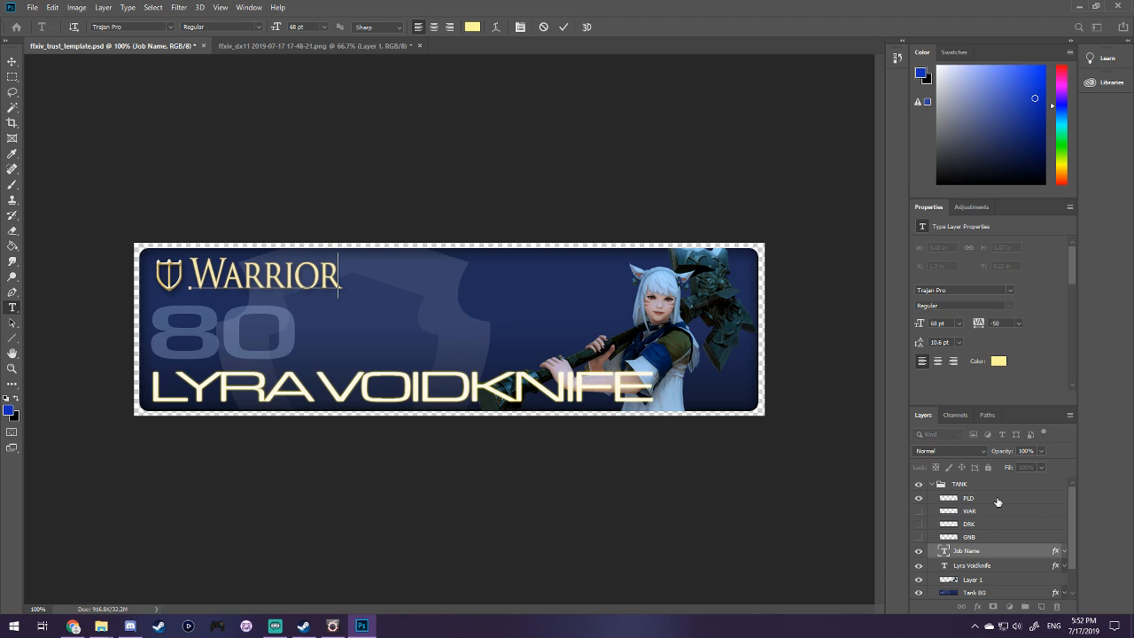
pyautogui.click(918, 500)
pyautogui.click(919, 512)
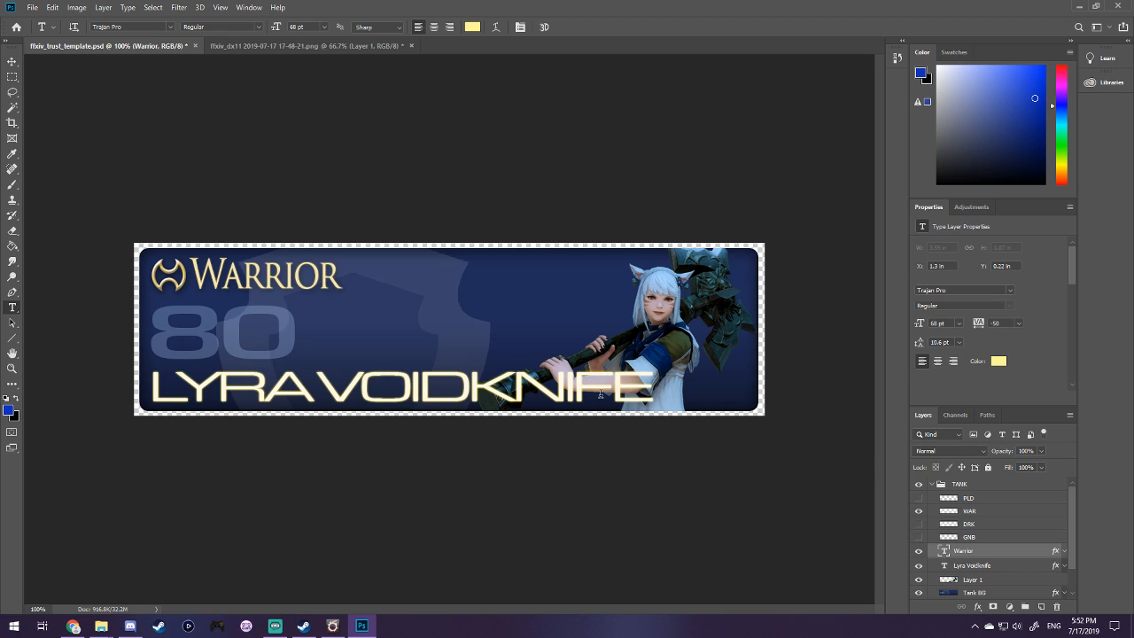
# - Quick-export the finished banner as a PNG named LyraWAR into the Trust folder
pyautogui.click(32, 7)
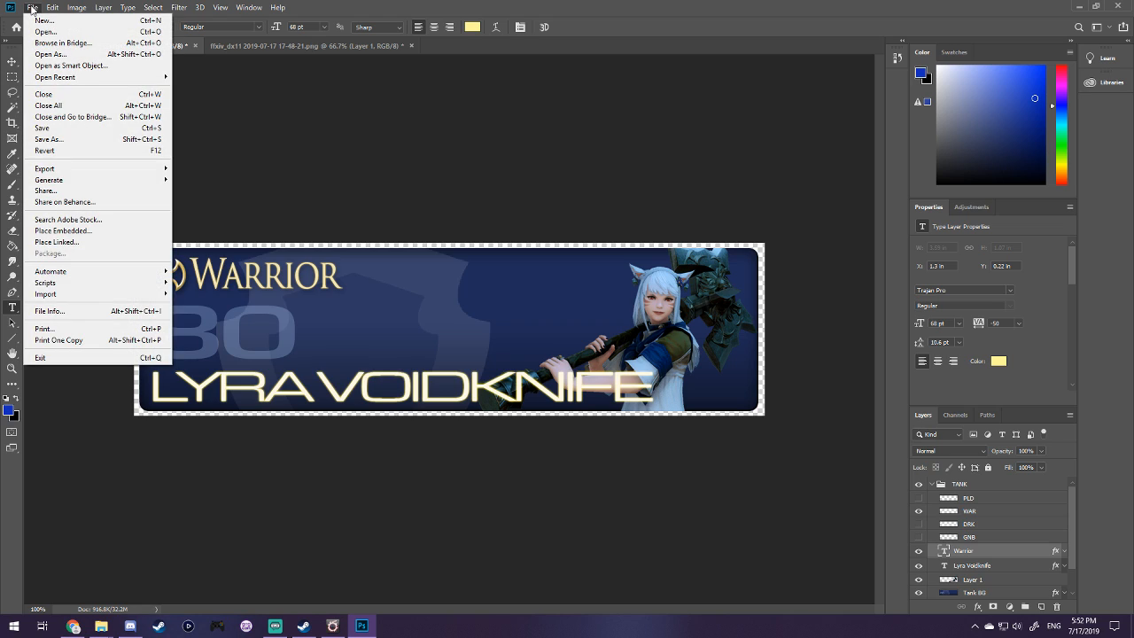
pyautogui.moveTo(102, 168)
pyautogui.click(222, 168)
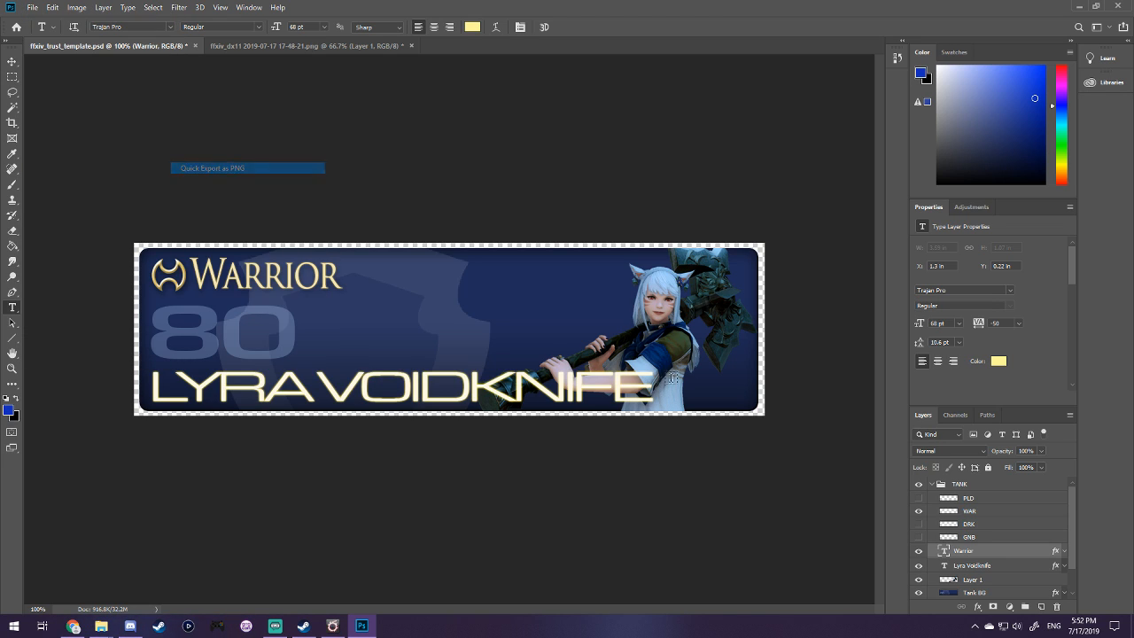
pyautogui.click(43, 134)
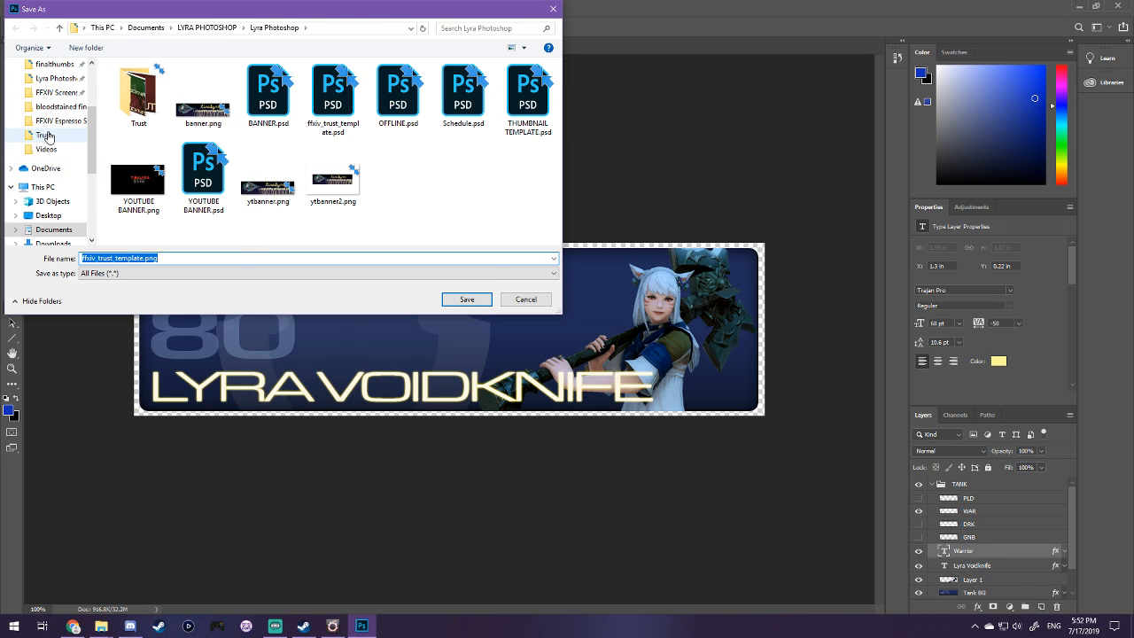
pyautogui.click(227, 257)
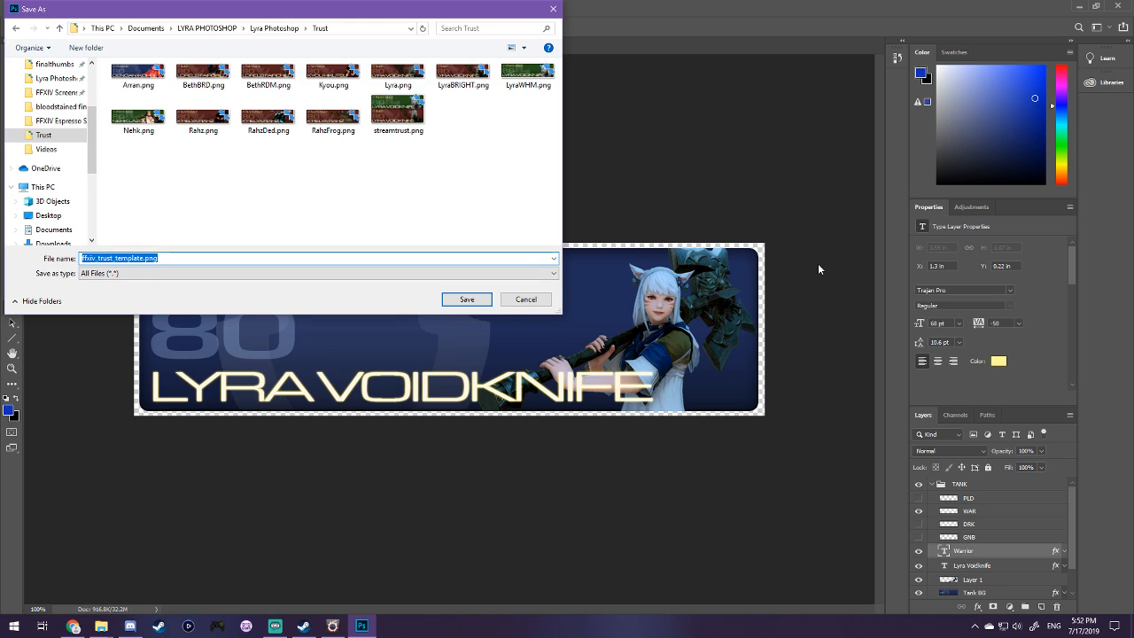
pyautogui.write('Ly')
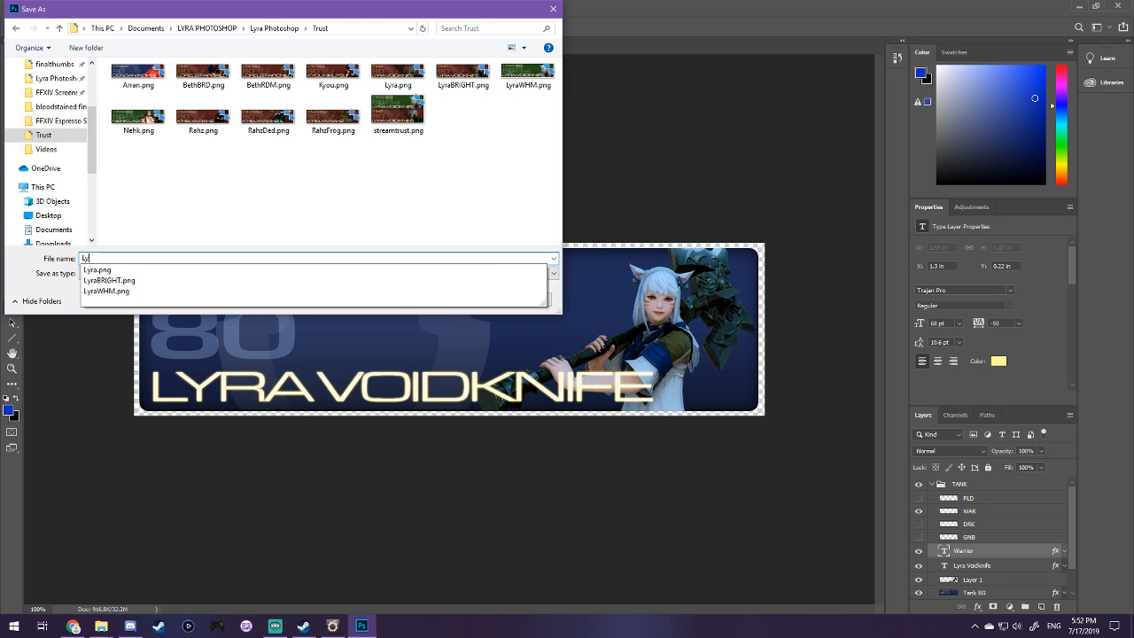
pyautogui.write('raWAR')
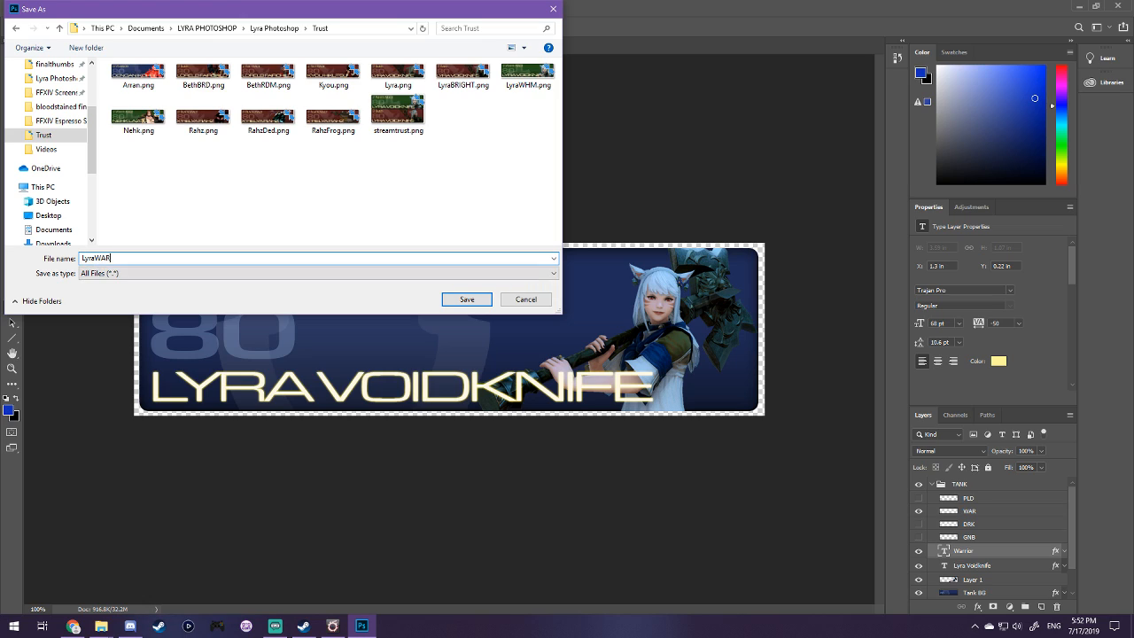
pyautogui.press('Return')
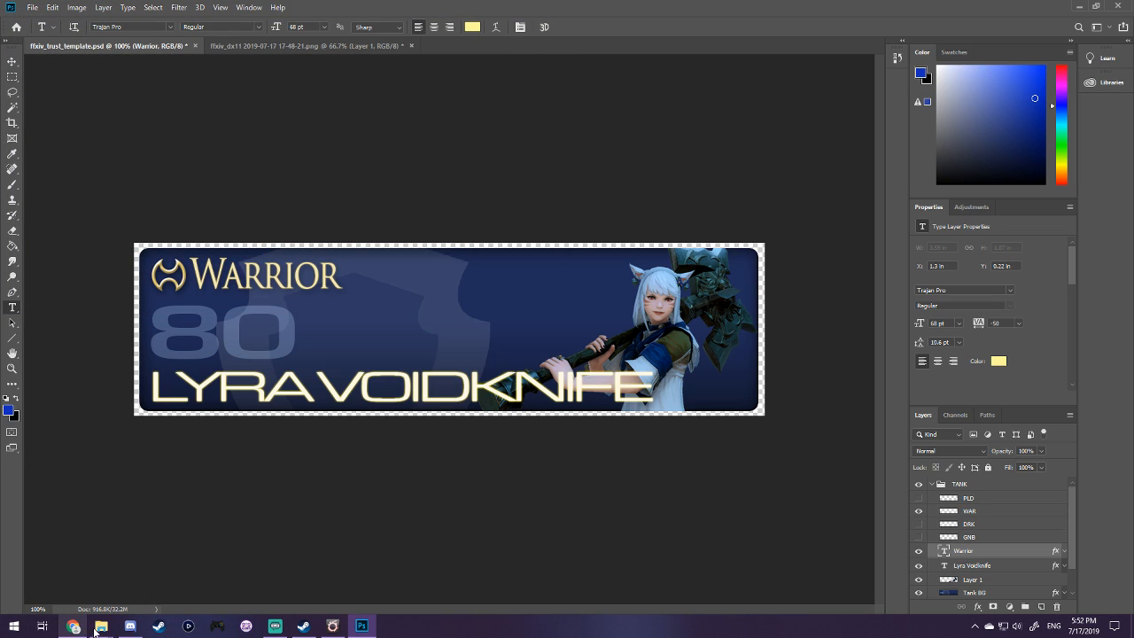
# - Switch to File Explorer
pyautogui.hotkey('alt', 'Tab')
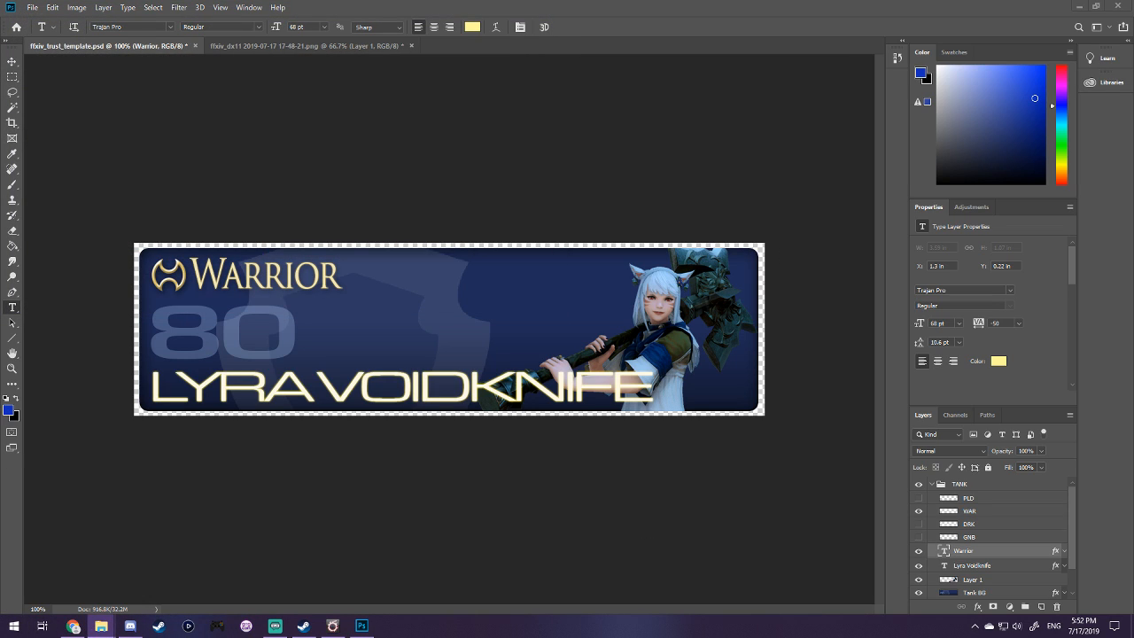